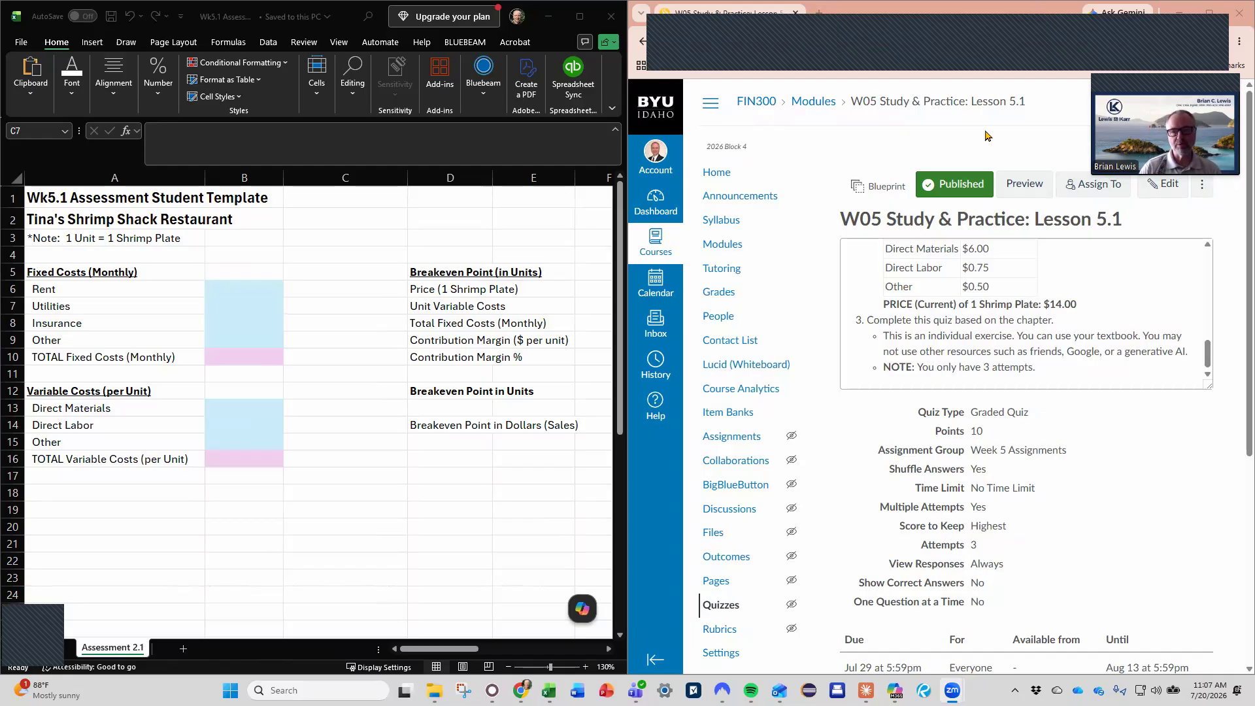
# Examine the Lesson 5.1 quiz instructions and the template's fixed cost, variable cost and breakeven cells
pyautogui.scroll(-1, 996, 260)
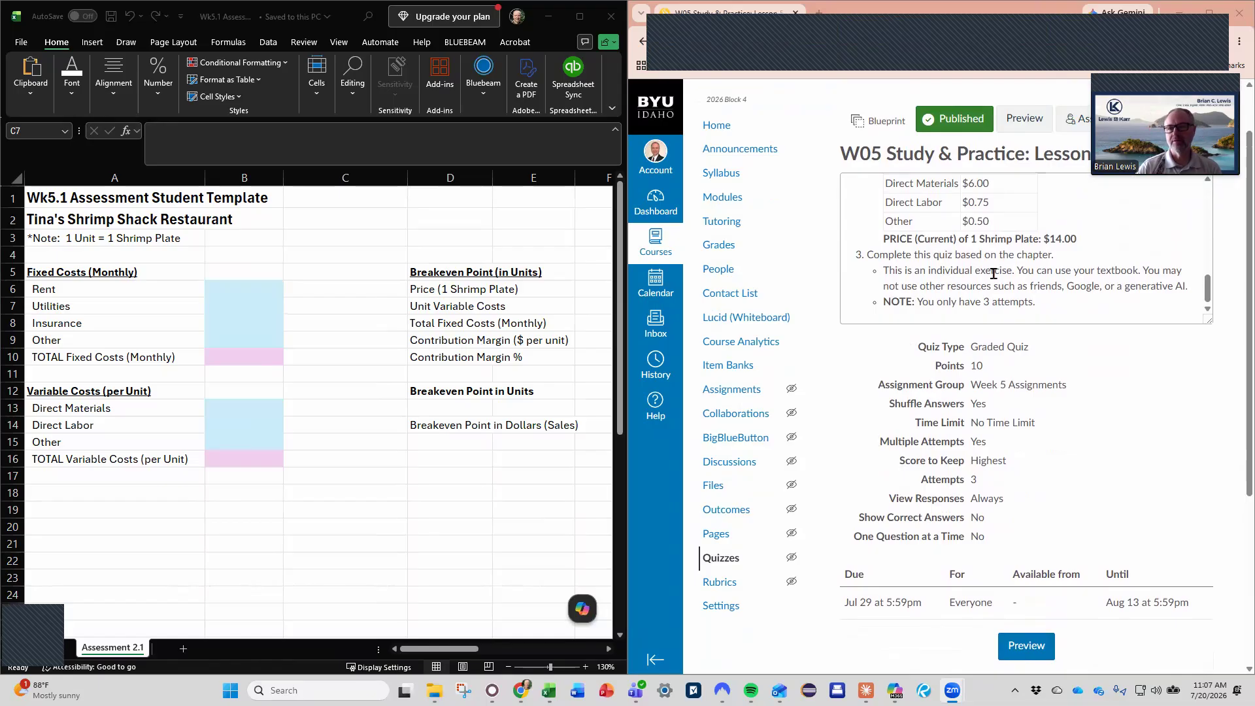
pyautogui.scroll(-3, 994, 273)
pyautogui.scroll(4, 994, 273)
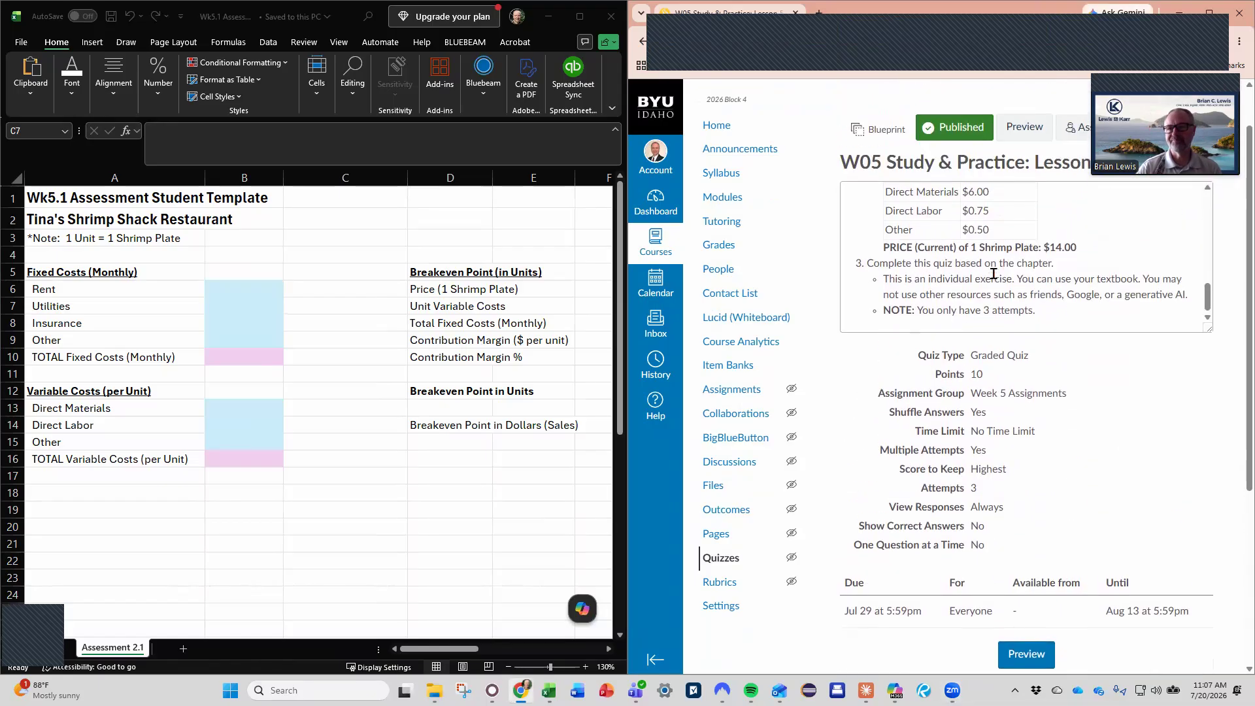
pyautogui.moveTo(1209, 356); pyautogui.dragTo(1210, 297)
pyautogui.click(358, 307)
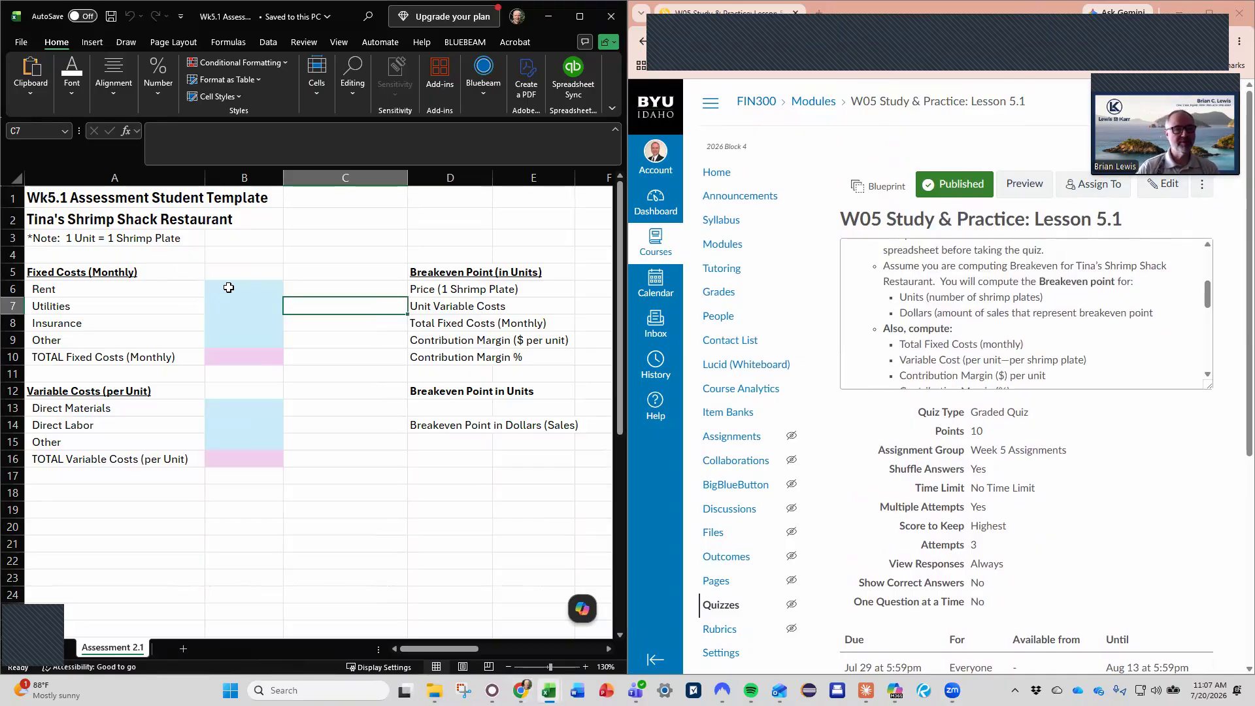
pyautogui.moveTo(226, 289); pyautogui.dragTo(245, 339)
pyautogui.moveTo(249, 401); pyautogui.dragTo(247, 445)
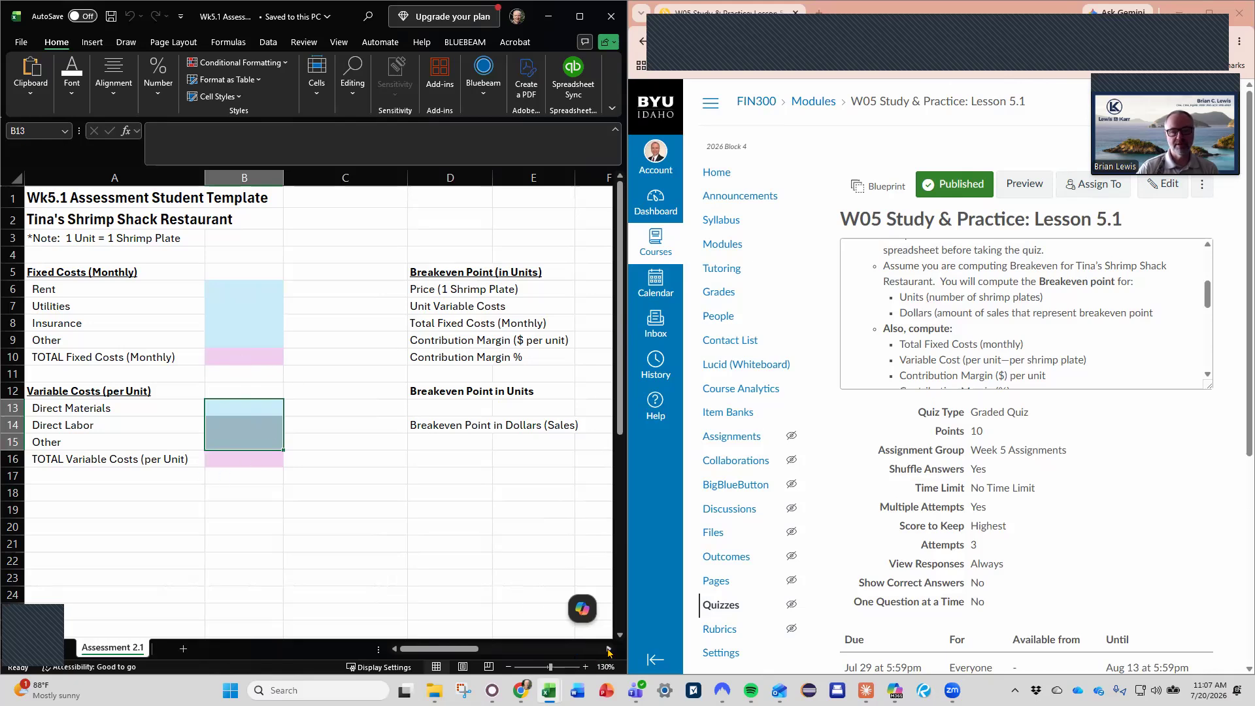
pyautogui.click(608, 649)
pyautogui.click(608, 650)
pyautogui.click(608, 650)
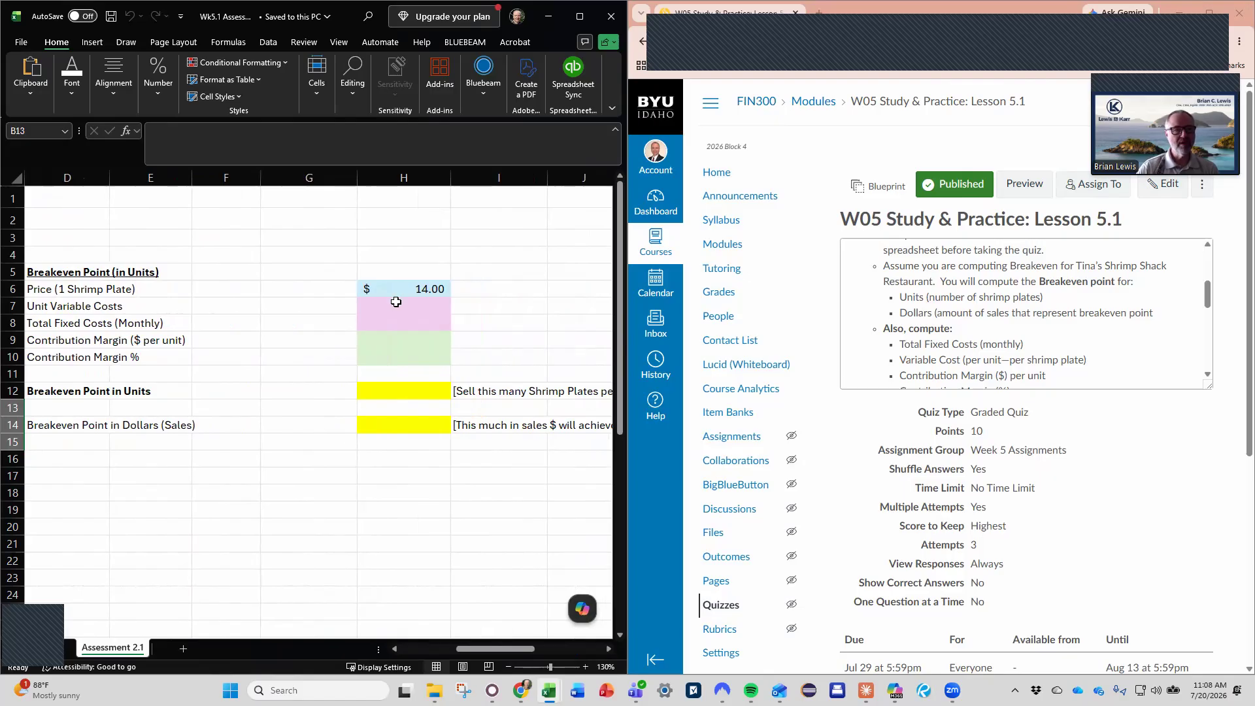
pyautogui.moveTo(397, 305); pyautogui.dragTo(395, 325)
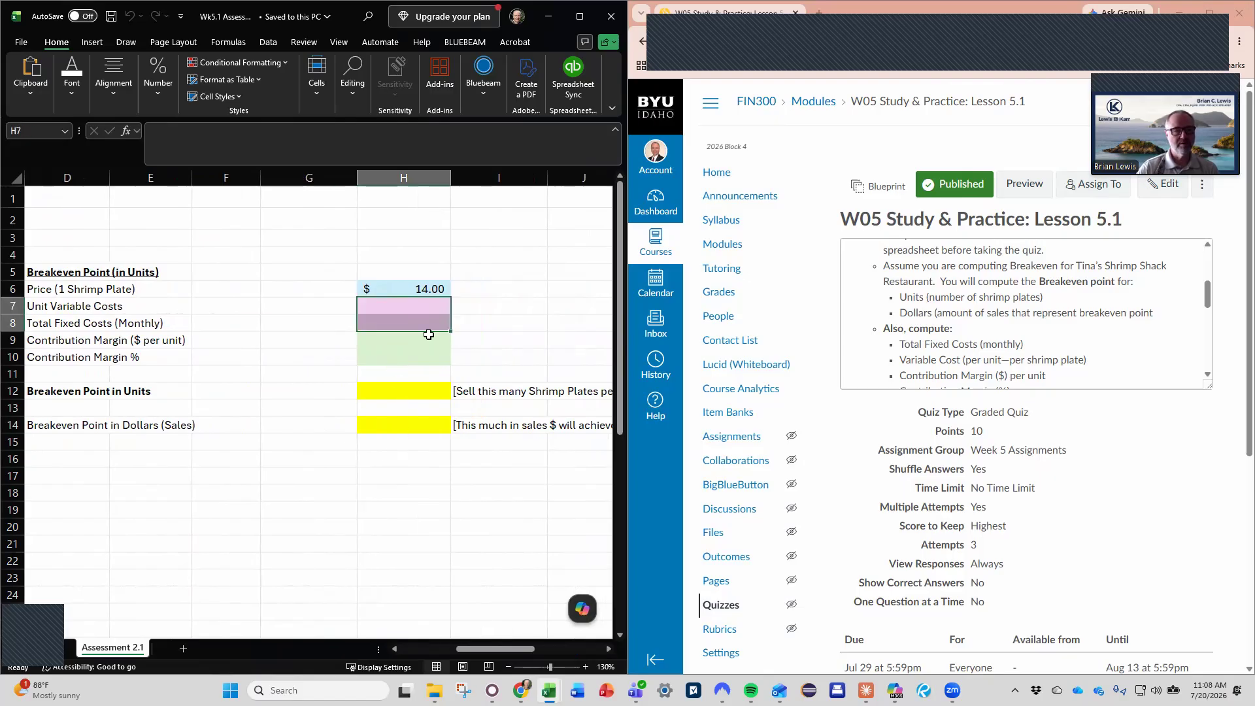
pyautogui.moveTo(474, 656); pyautogui.dragTo(419, 656)
# Enter the monthly fixed costs from the quiz data in B6:B9: rent 7000, utilities 1000, insurance 500 and other 600
pyautogui.scroll(3, 1056, 310)
pyautogui.scroll(-2, 1052, 316)
pyautogui.scroll(-5, 1052, 316)
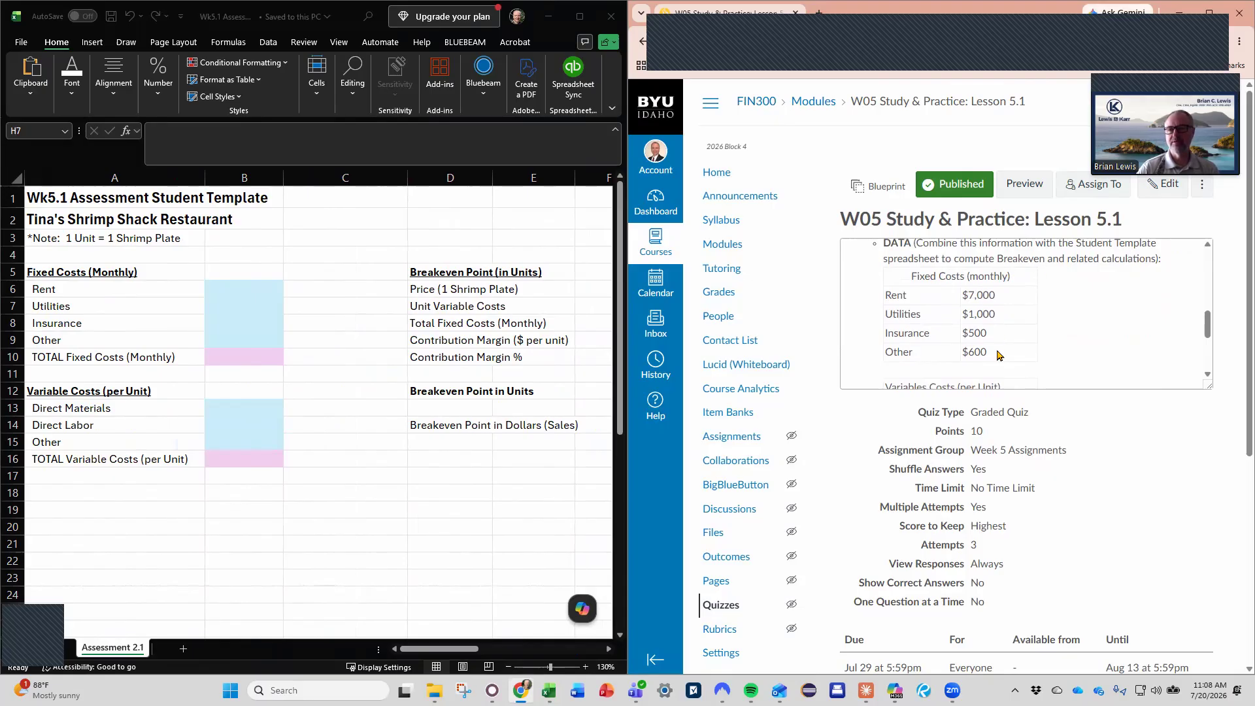
pyautogui.click(232, 292)
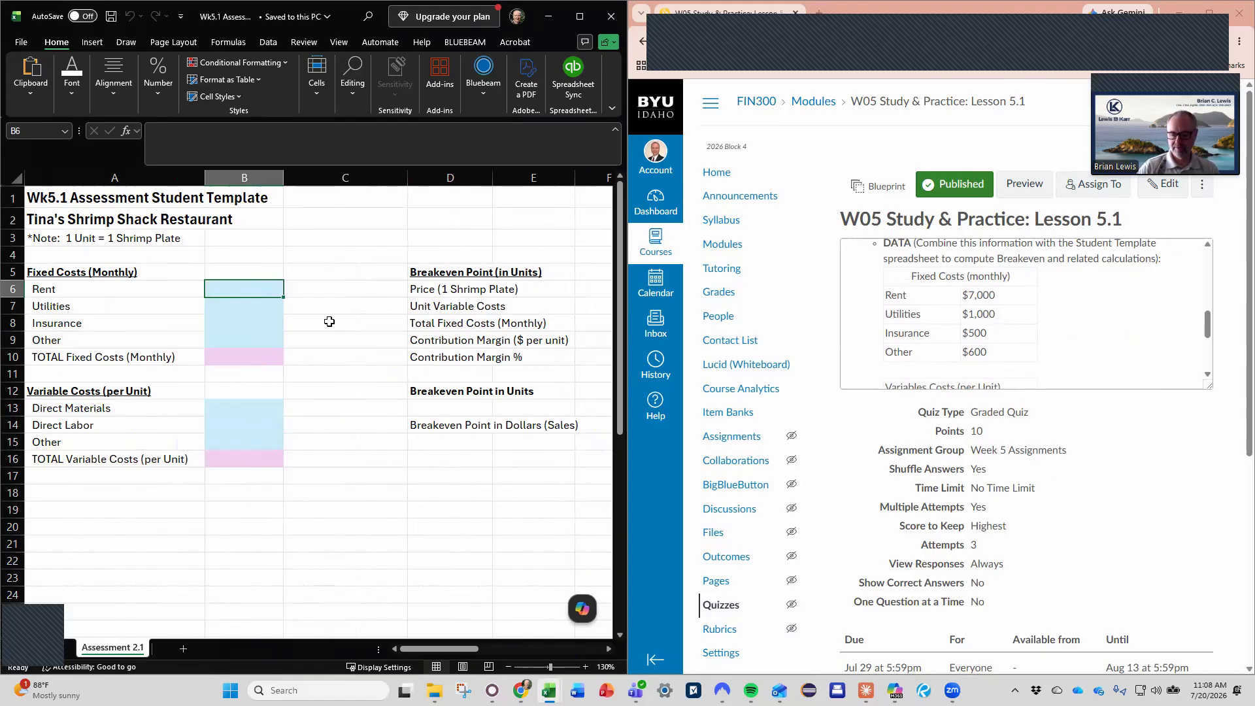
pyautogui.write('7000')
pyautogui.press('Return')
pyautogui.write('1000')
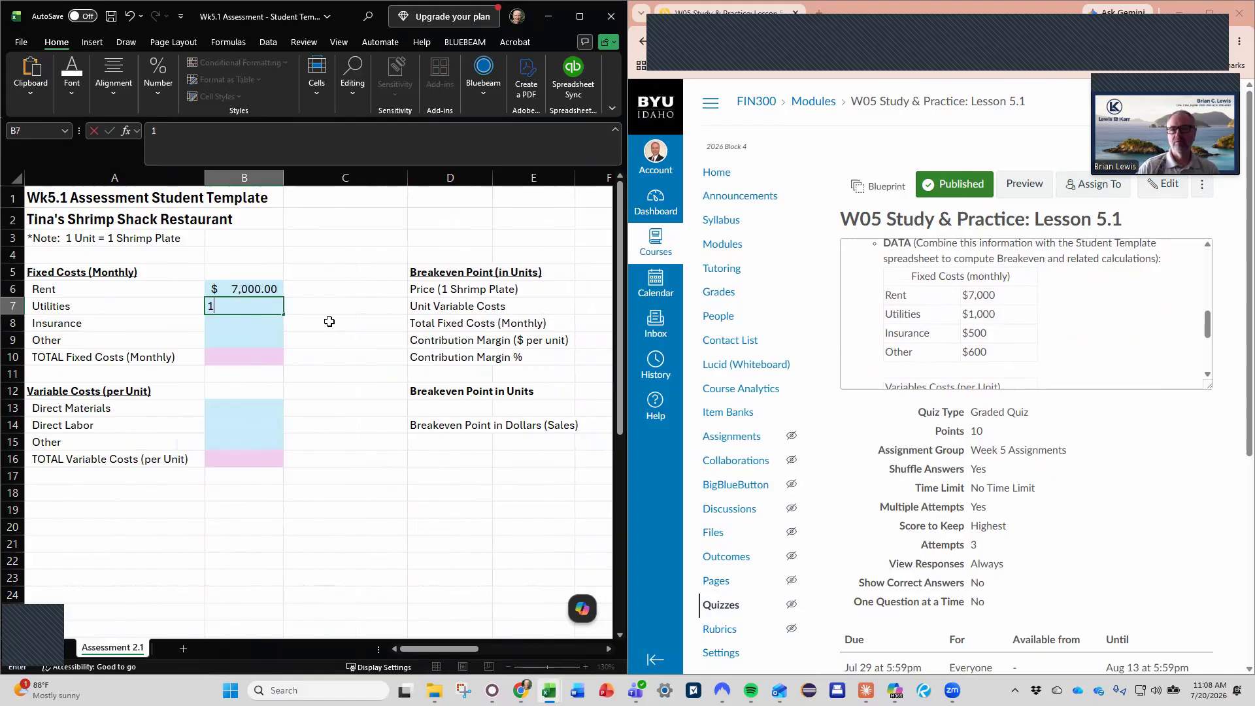
pyautogui.press('Return')
pyautogui.write('500')
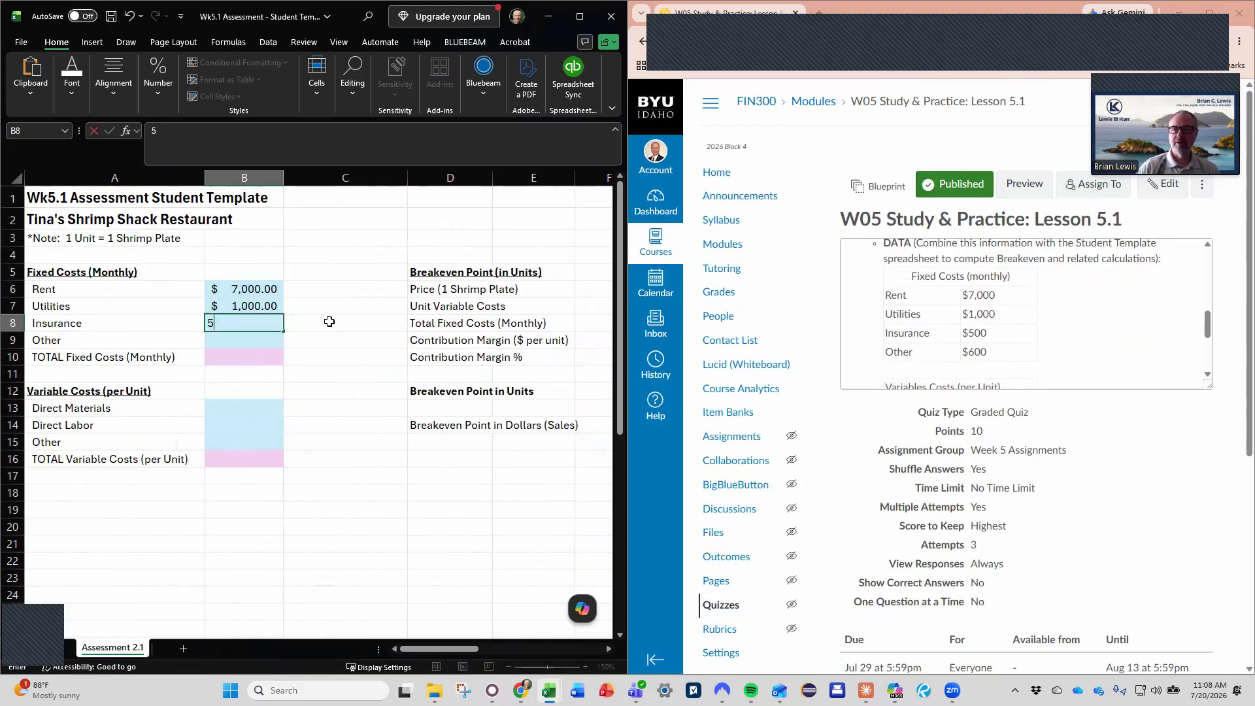
pyautogui.press('Return')
pyautogui.write('600')
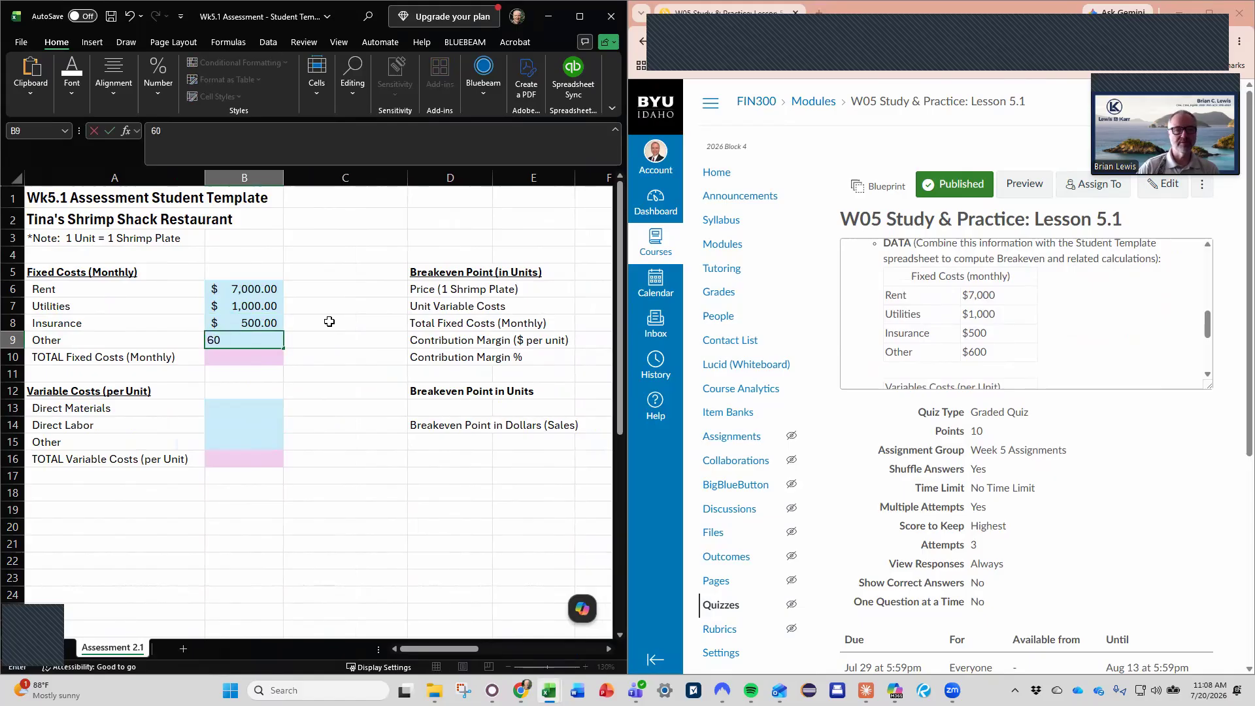
pyautogui.press('Return')
# Total the monthly fixed costs in B10 with a SUM of B6:B9
pyautogui.write('=sum(')
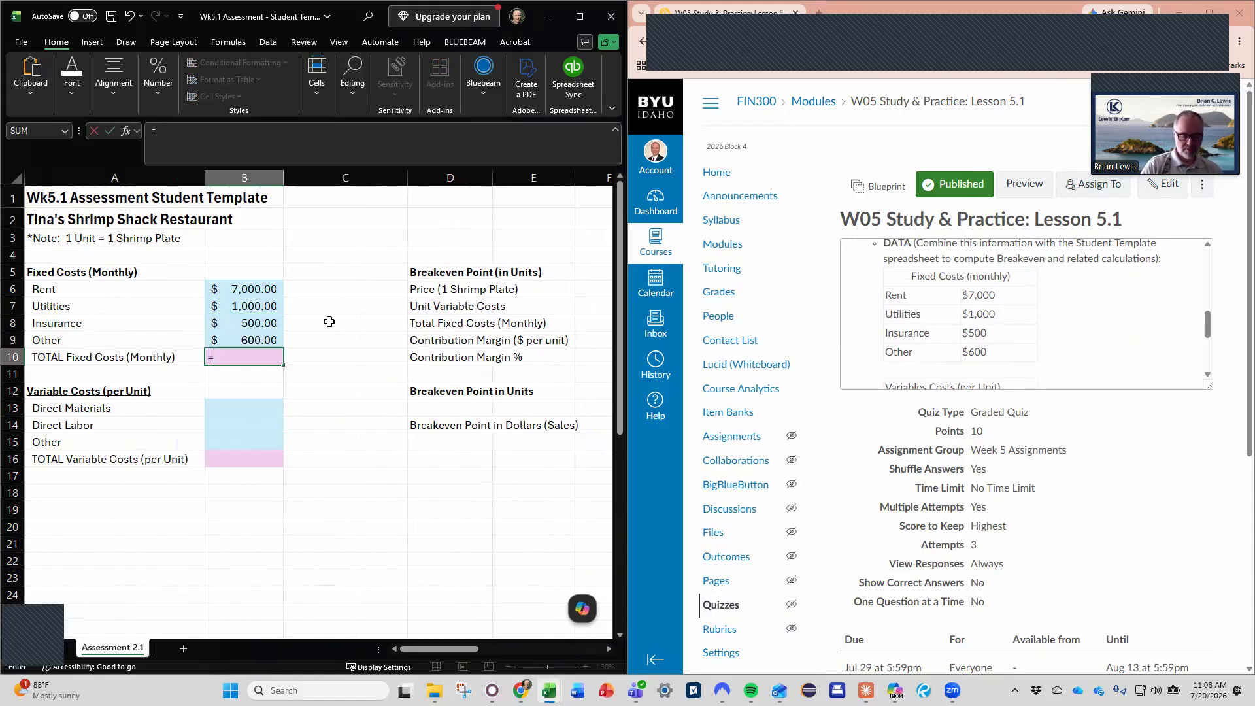
pyautogui.press('Up')
pyautogui.hotkey('shift', 'Up')
pyautogui.hotkey('shift', 'Up')
pyautogui.hotkey('shift', 'Up')
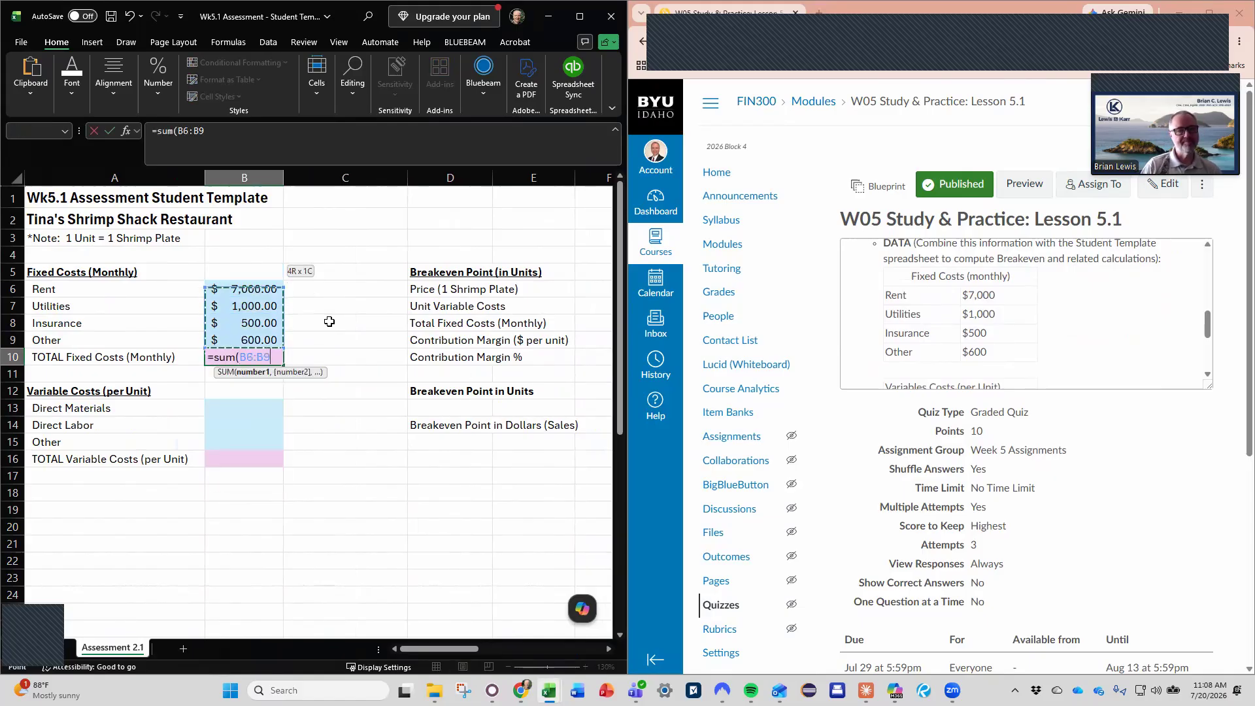
pyautogui.press('Return')
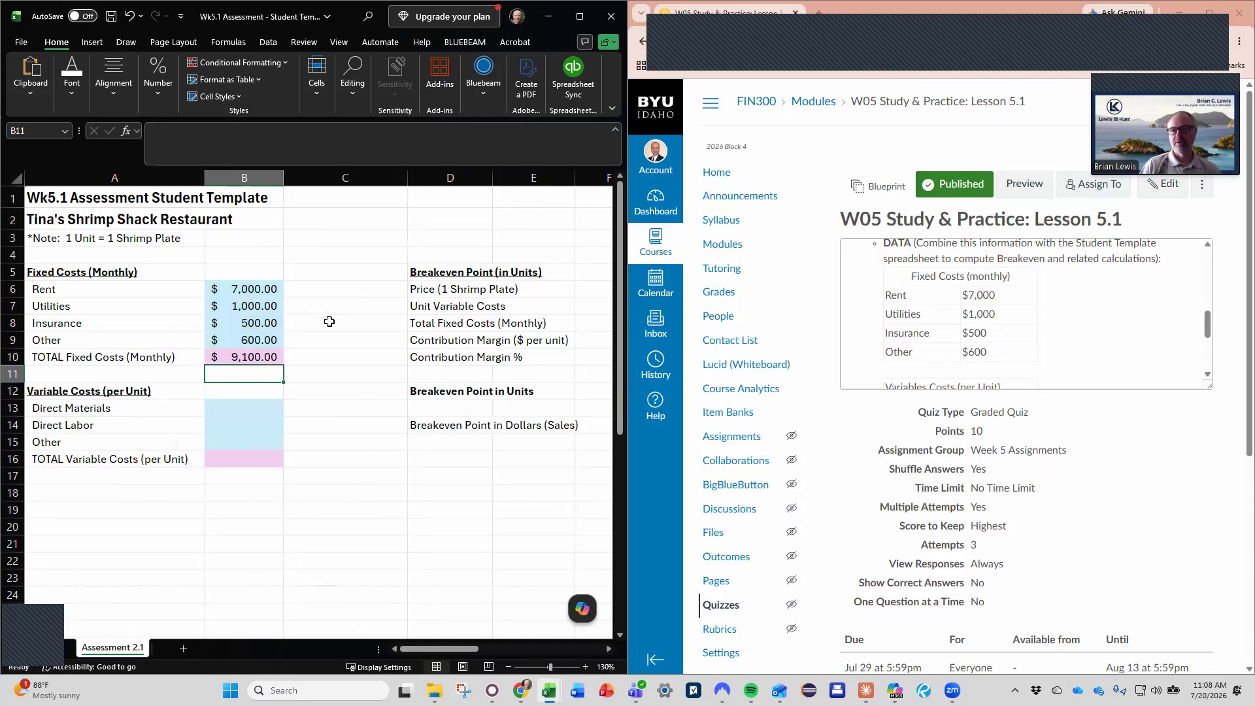
# Enter the per-unit variable costs from the quiz data in B13:B15: direct materials 6, direct labor 0.75 and other 0.50
pyautogui.press('Down')
pyautogui.press('Down')
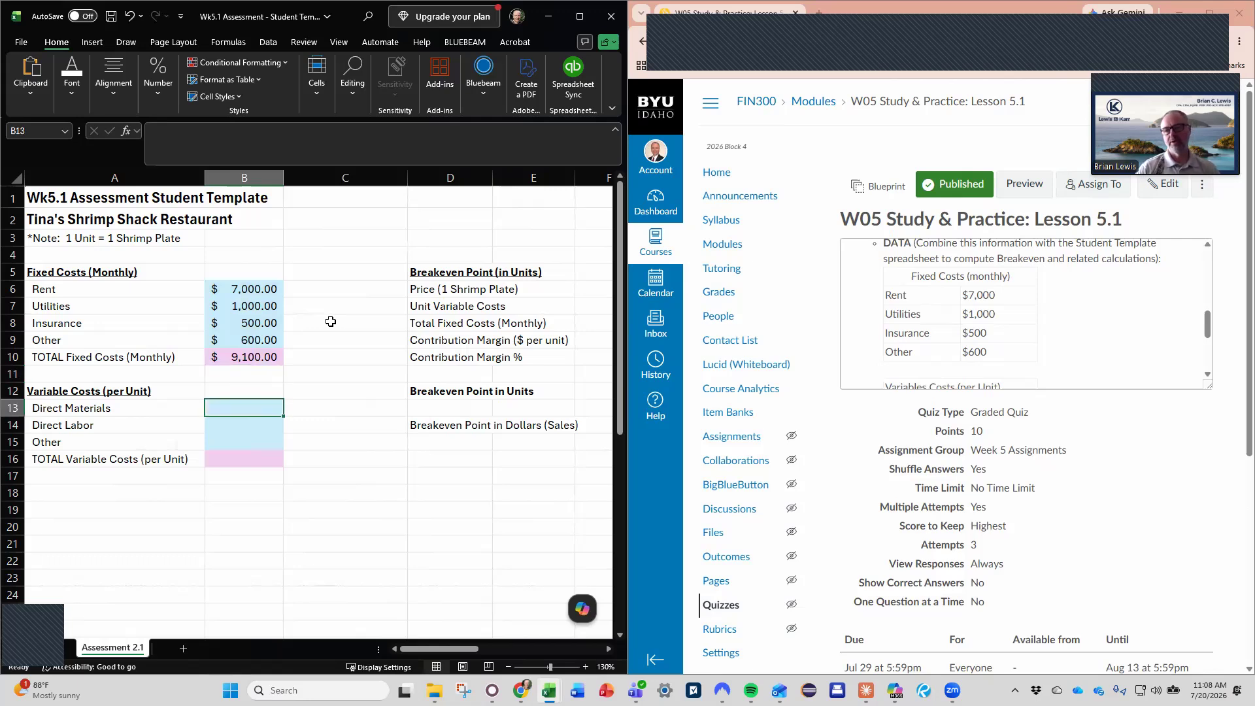
pyautogui.click(1007, 313)
pyautogui.scroll(-3, 1007, 314)
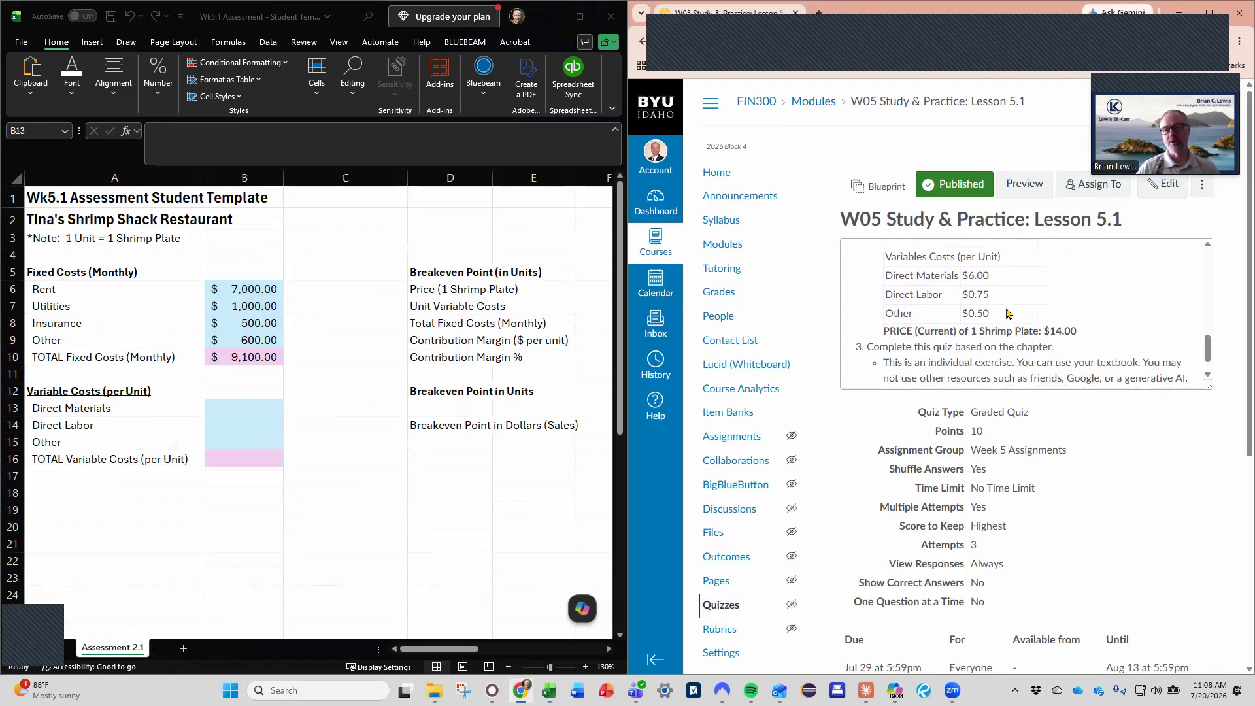
pyautogui.click(284, 408)
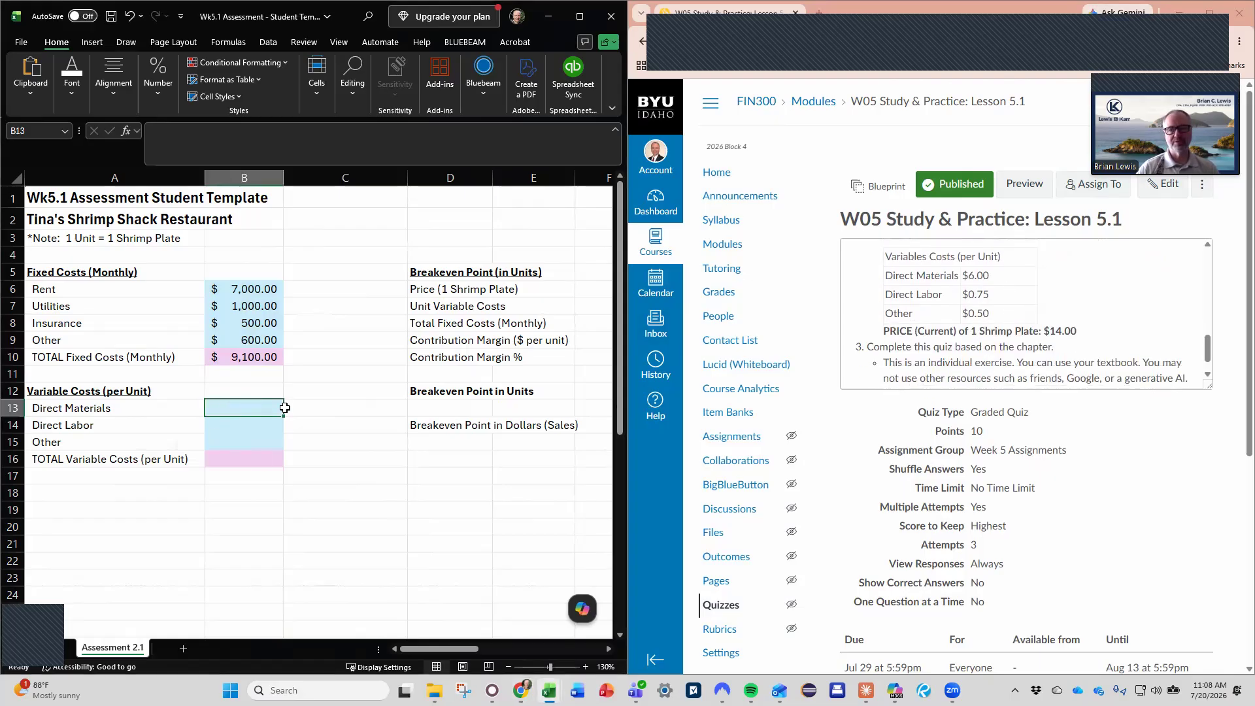
pyautogui.write('6')
pyautogui.press('Return')
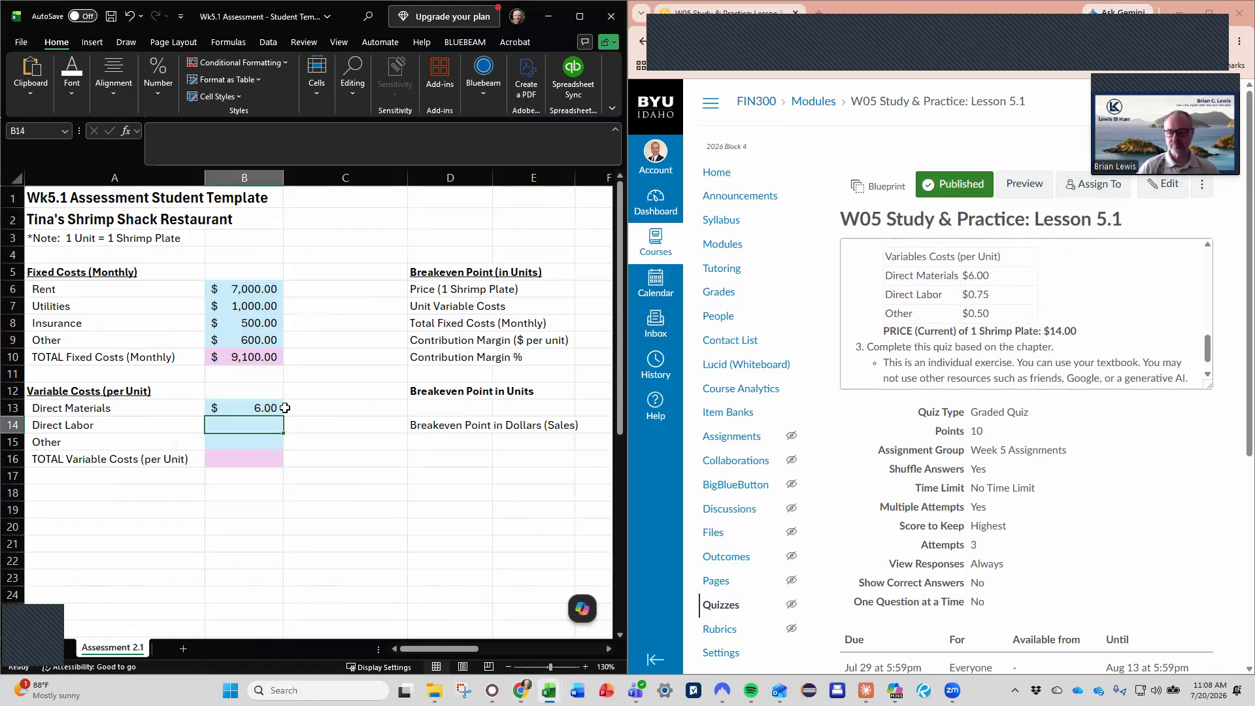
pyautogui.write('.75')
pyautogui.press('Return')
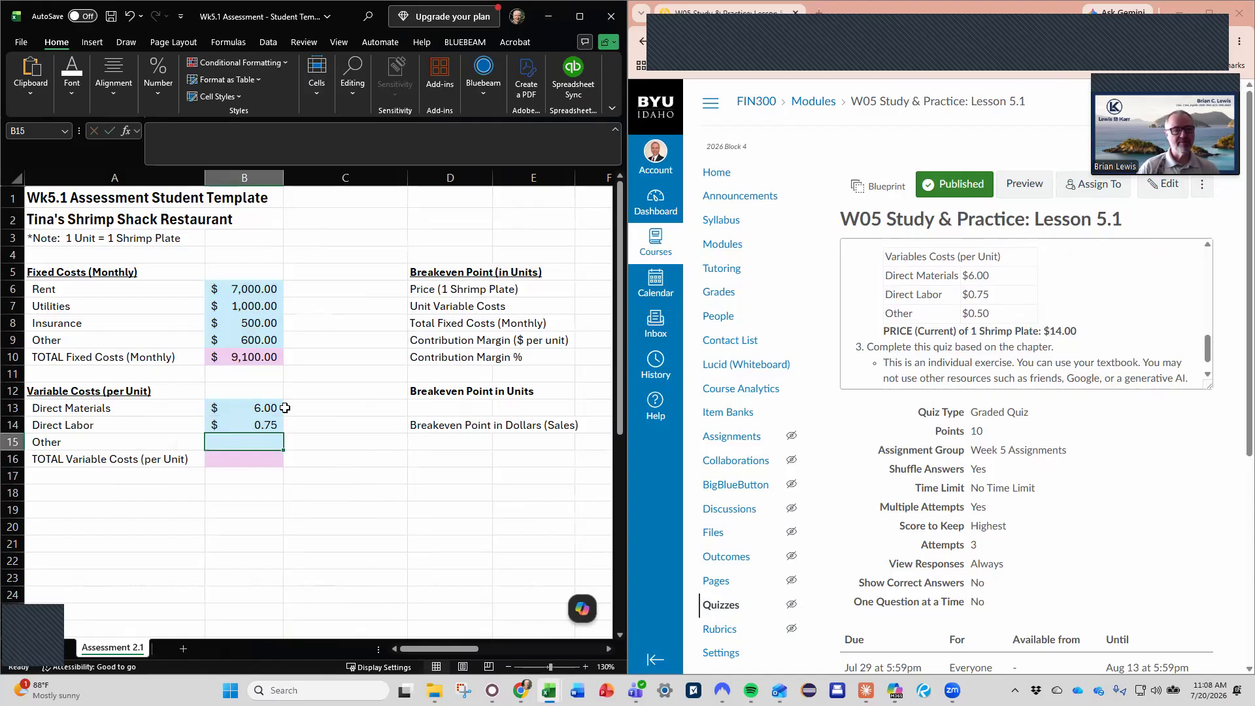
pyautogui.write('.5')
pyautogui.press('Return')
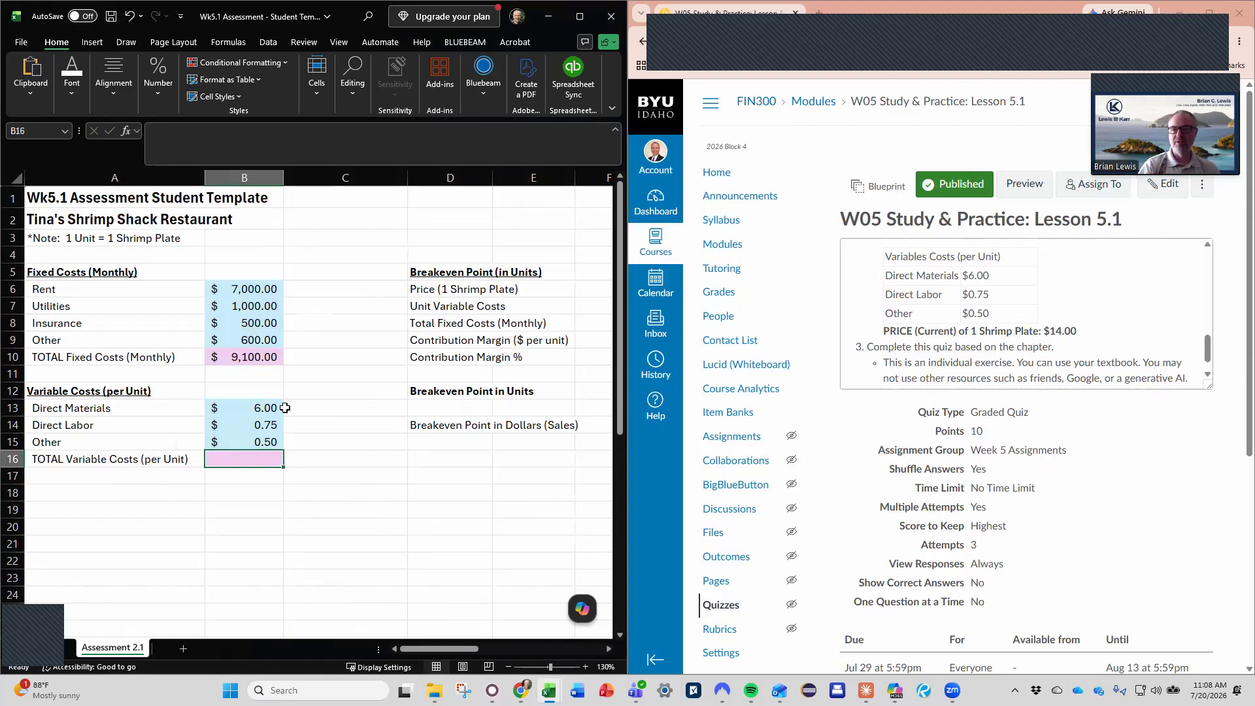
# Total the per-unit variable costs in B16 with a SUM of B13:B15
pyautogui.write('=sum(')
pyautogui.press('Up')
pyautogui.hotkey('shift', 'Up')
pyautogui.hotkey('shift', 'Up')
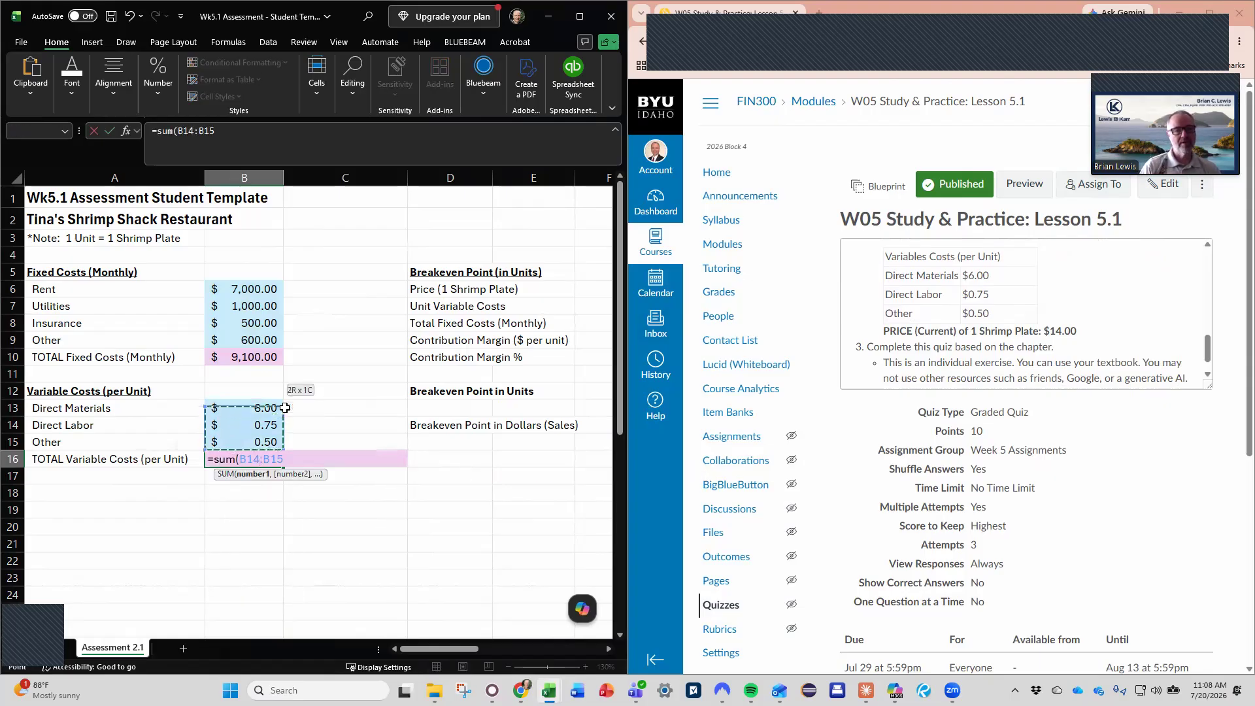
pyautogui.press('Return')
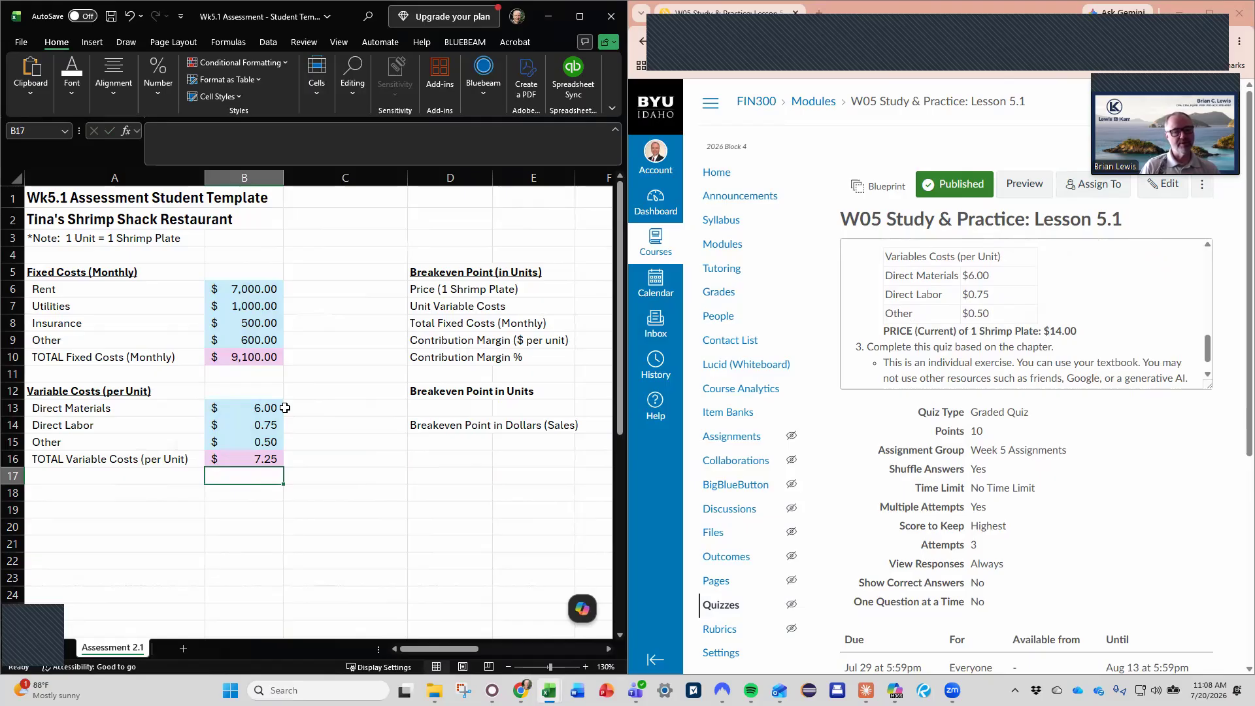
pyautogui.press('Up')
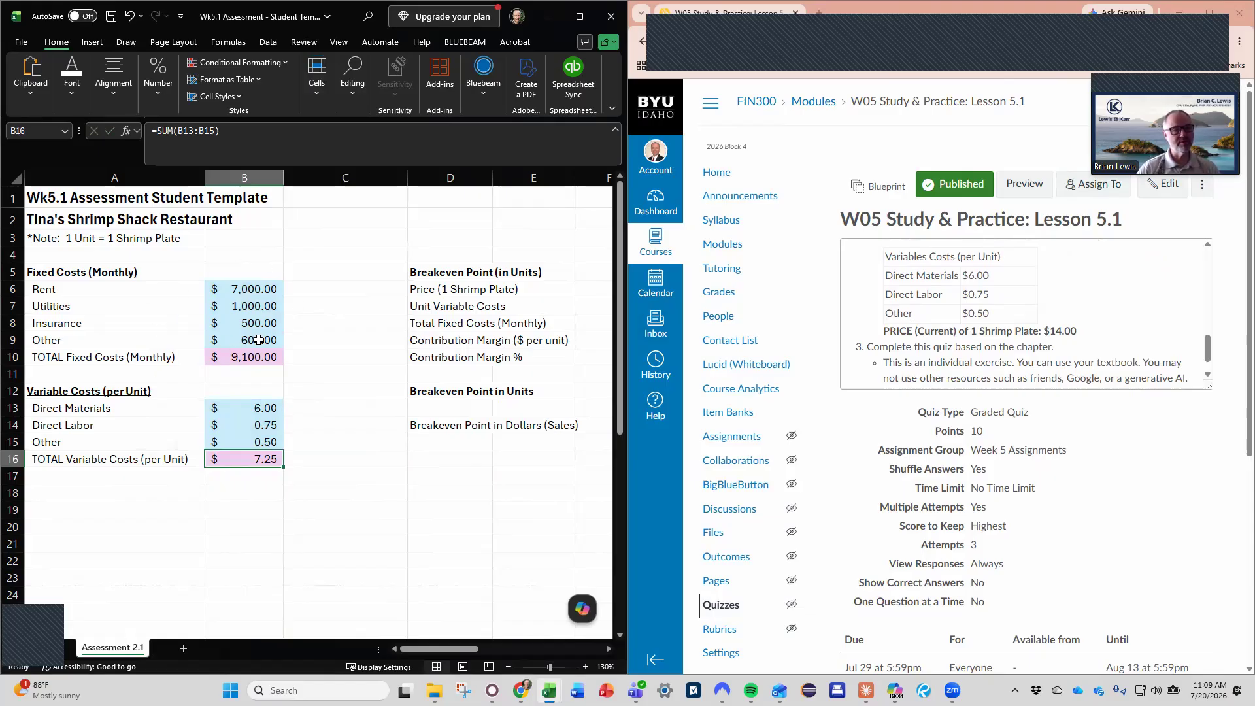
# Compare the shrimp plate price in H6 with the current price given in the quiz instructions
pyautogui.hscroll(3, 608, 652)
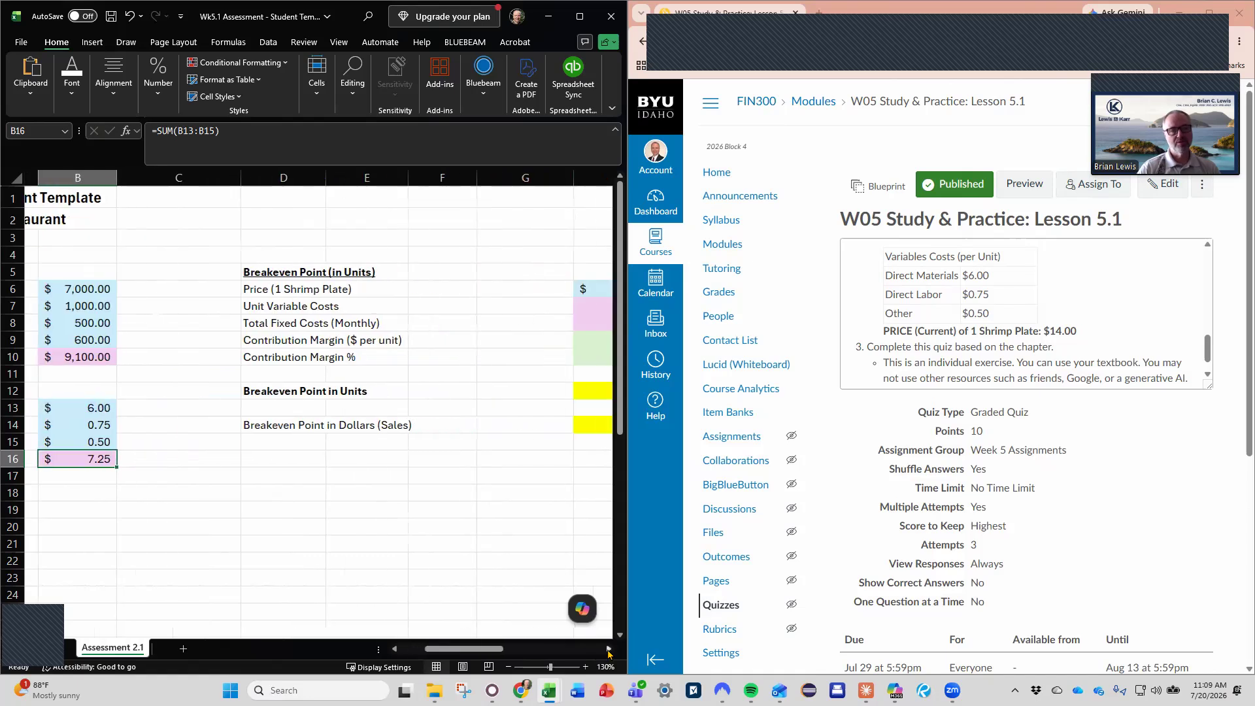
pyautogui.click(423, 288)
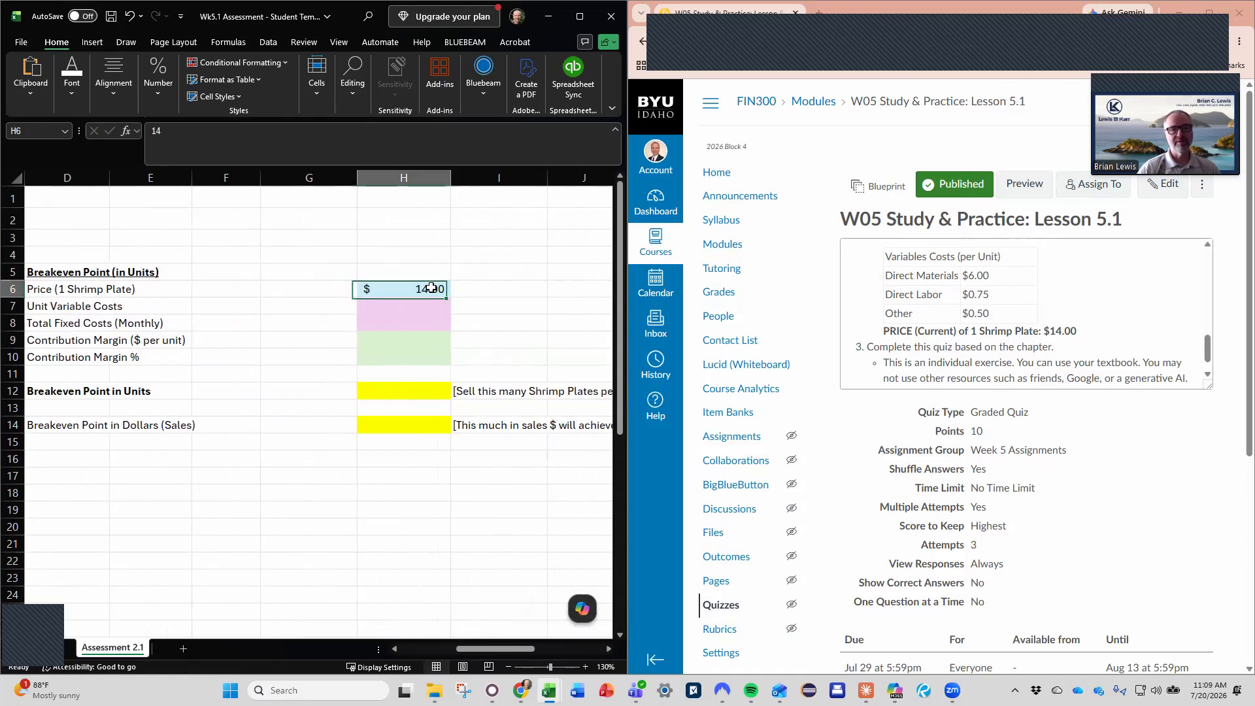
pyautogui.click(1046, 326)
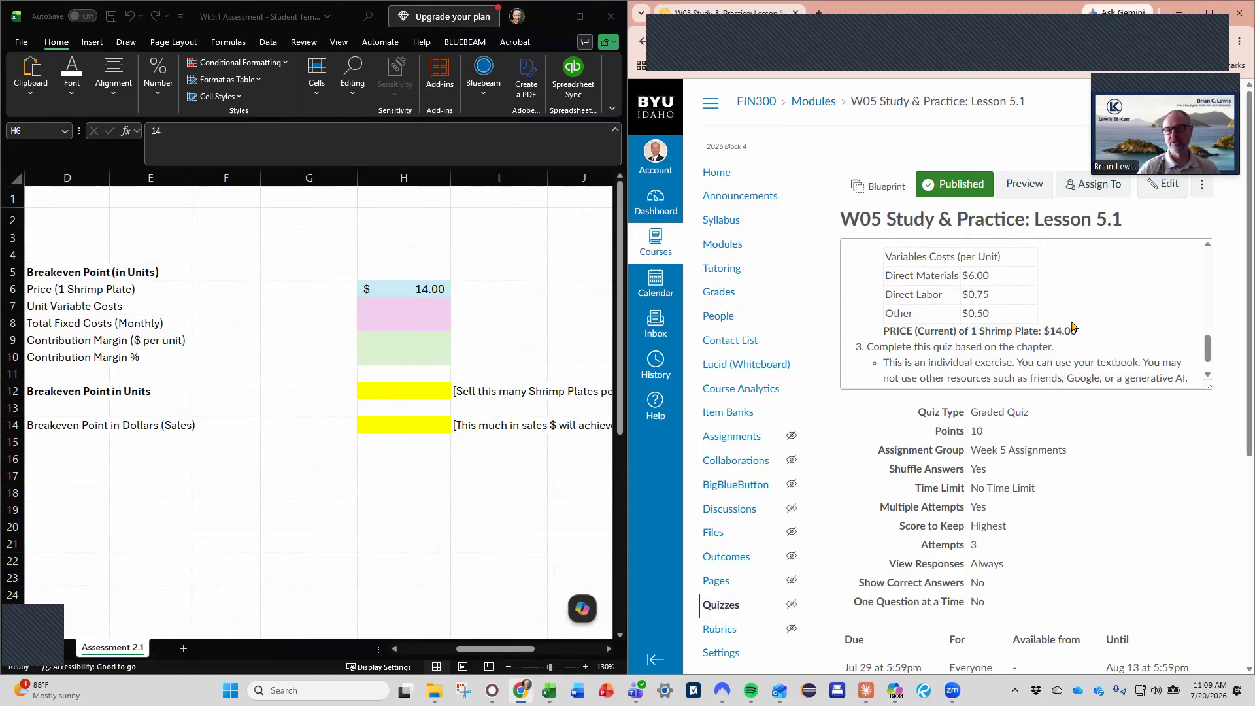
pyautogui.scroll(1, 1096, 336)
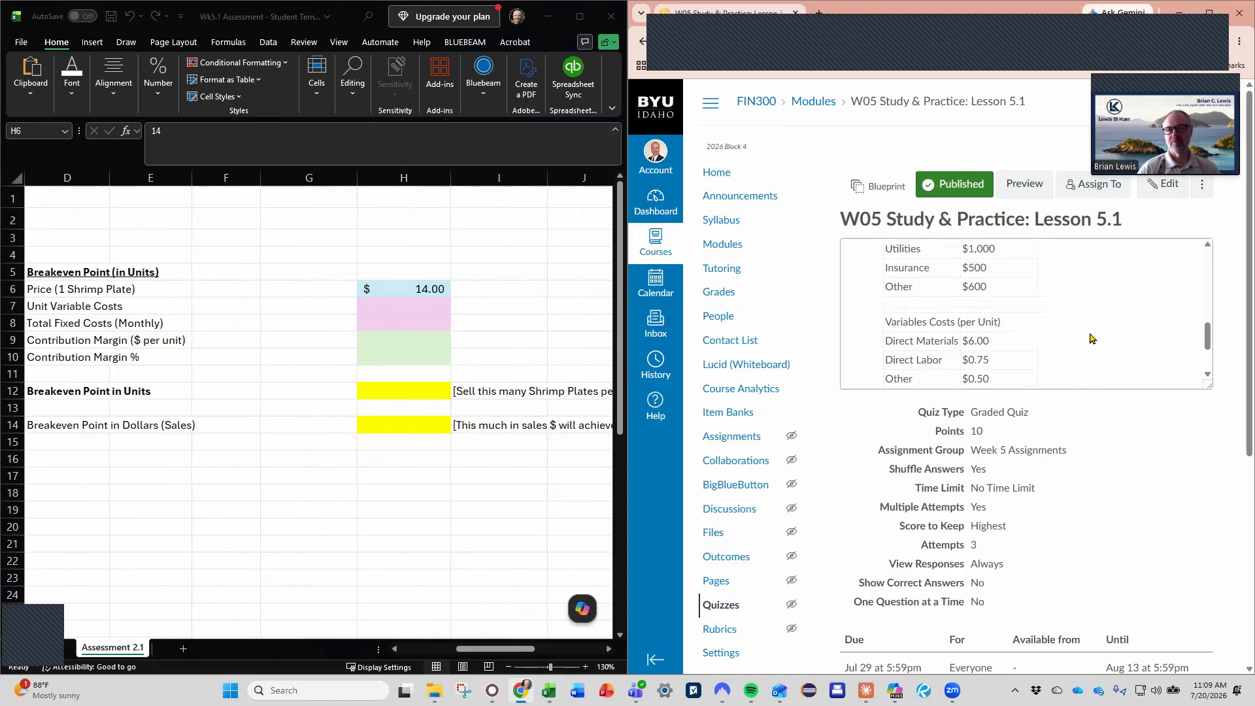
# Link Unit Variable Costs in H7 to the total variable costs per unit in B16
pyautogui.click(400, 307)
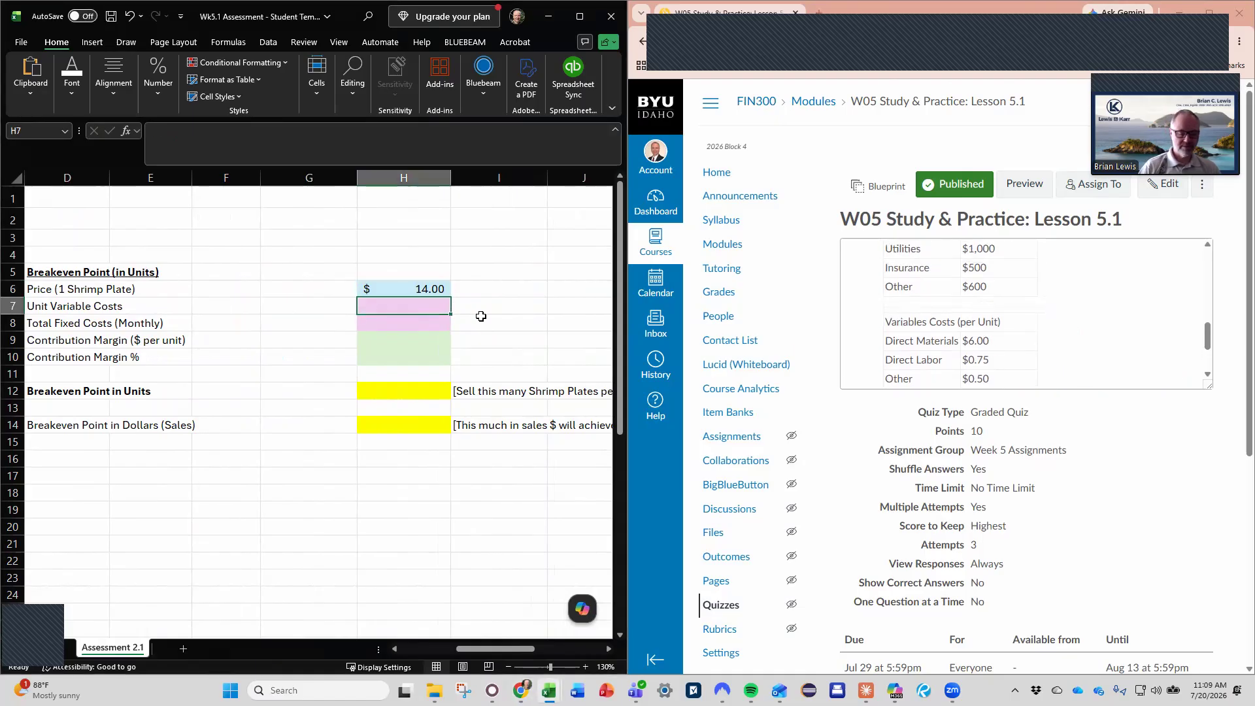
pyautogui.write('=')
pyautogui.press('Left')
pyautogui.press('Left')
pyautogui.press('Left')
pyautogui.press('Left')
pyautogui.press('Left')
pyautogui.press('Left')
pyautogui.press('Left')
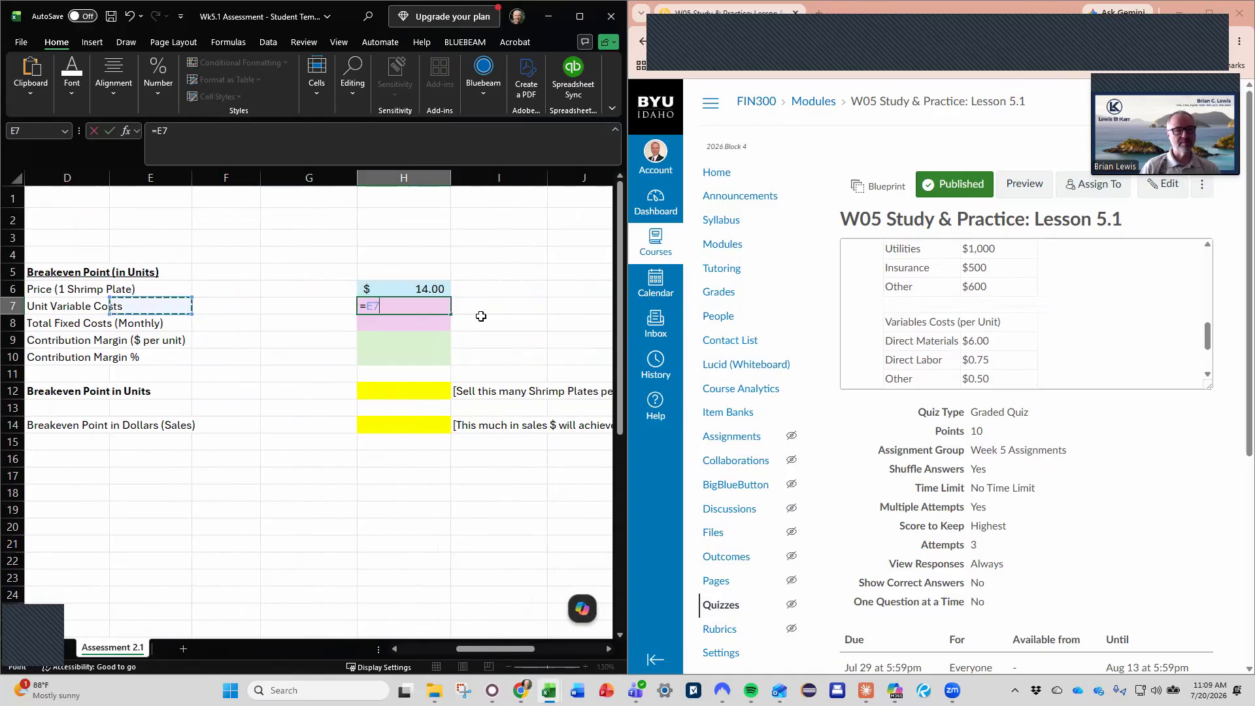
pyautogui.press('Down')
pyautogui.press('Down')
pyautogui.press('Down')
pyautogui.press('Down')
pyautogui.press('Down')
pyautogui.press('Down')
pyautogui.press('Down')
pyautogui.press('Down')
pyautogui.press('Down')
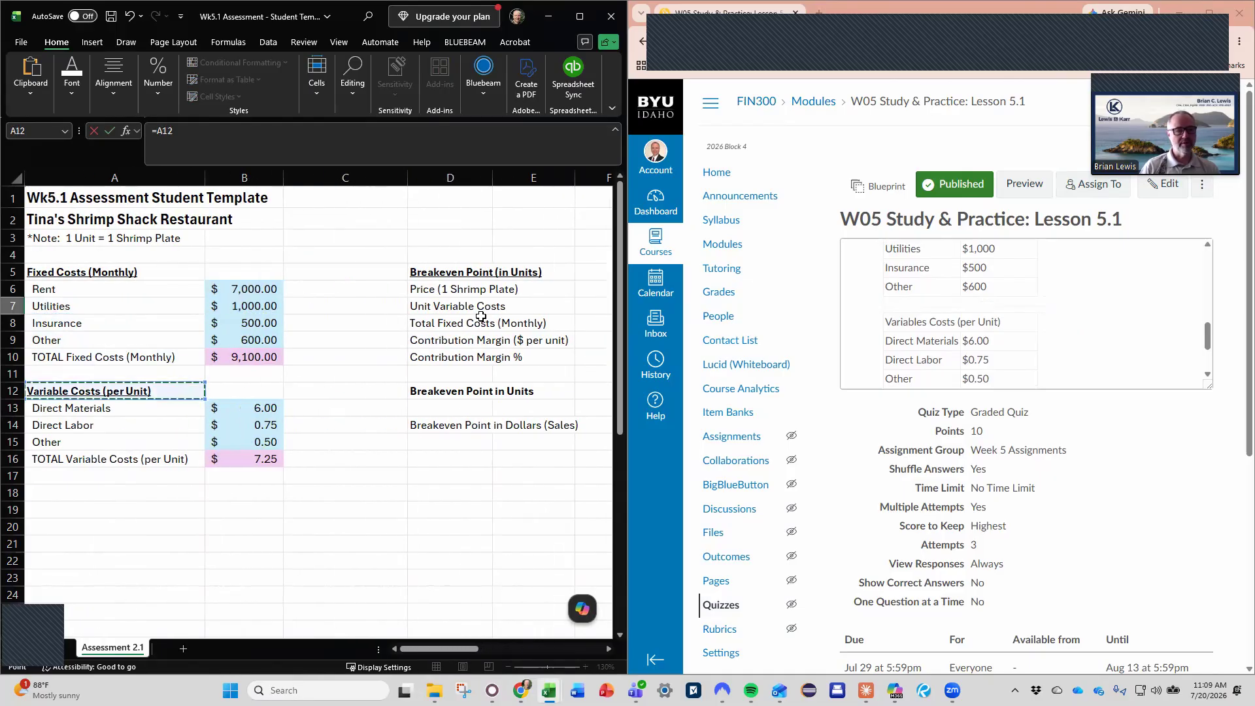
pyautogui.press('Right')
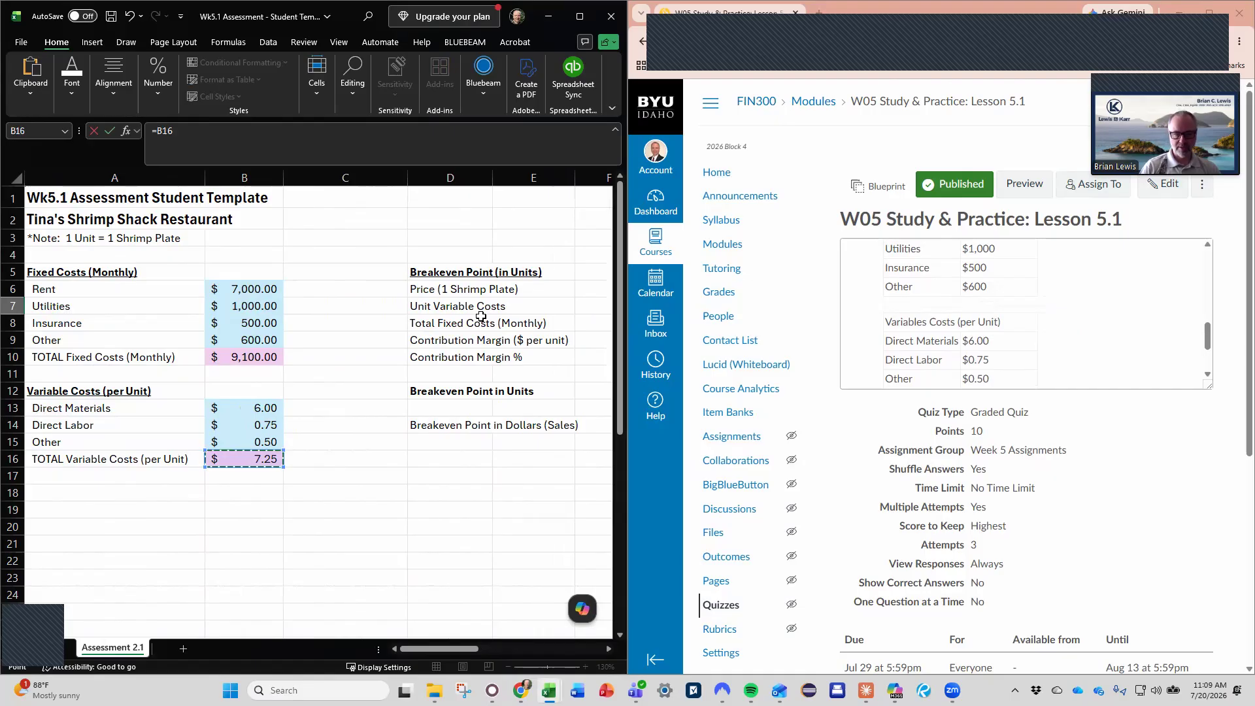
pyautogui.press('Return')
# Link Total Fixed Costs (Monthly) in H8 to the fixed cost total in B10
pyautogui.write('=')
pyautogui.press('Left')
pyautogui.press('Left')
pyautogui.press('Left')
pyautogui.press('Left')
pyautogui.press('Left')
pyautogui.press('Left')
pyautogui.press('Left')
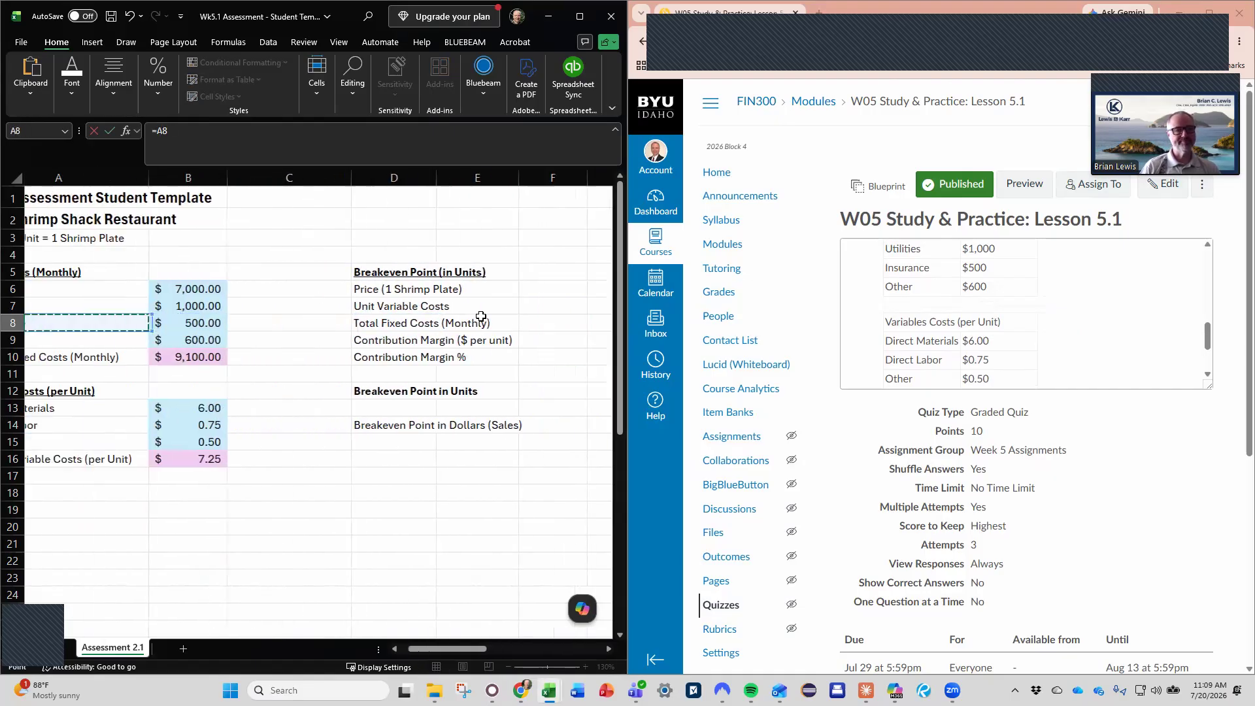
pyautogui.press('Down')
pyautogui.press('Down')
pyautogui.press('Right')
pyautogui.press('Return')
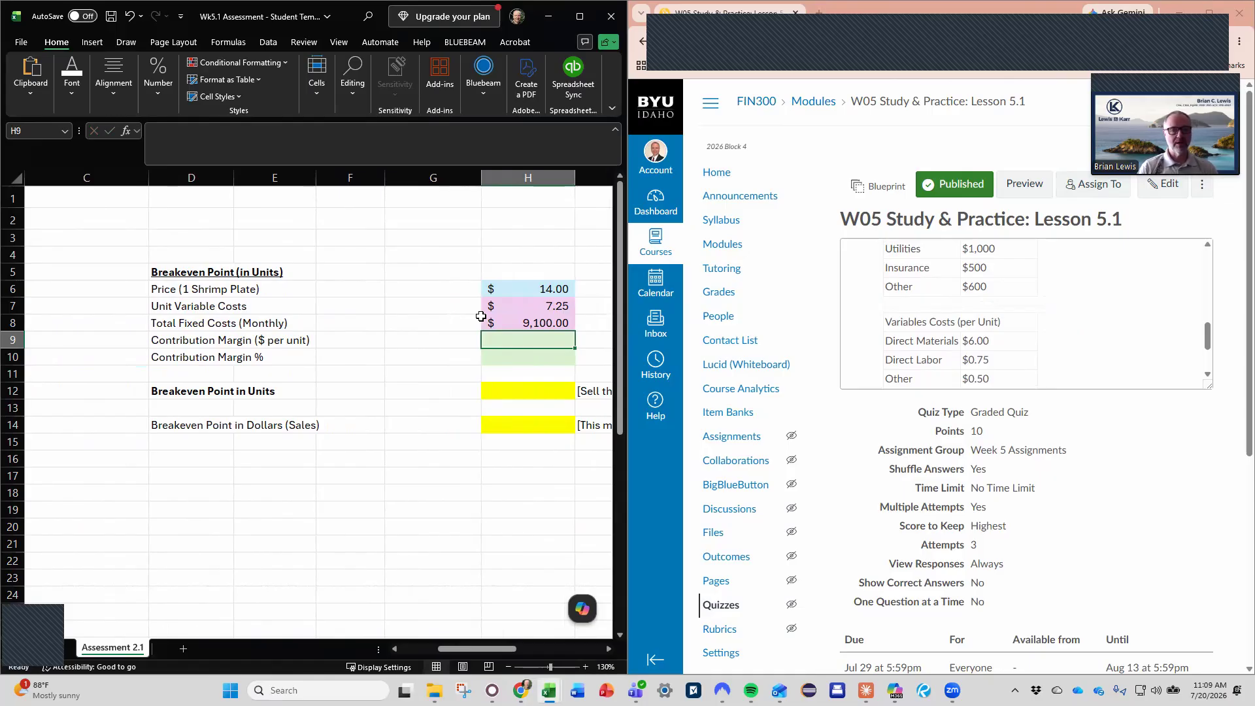
# Calculate the contribution margin per unit in H9 as price minus unit variable costs, =H6-H7
pyautogui.write('=')
pyautogui.press('Up')
pyautogui.press('Up')
pyautogui.press('Up')
pyautogui.write('-')
pyautogui.press('Up')
pyautogui.press('Up')
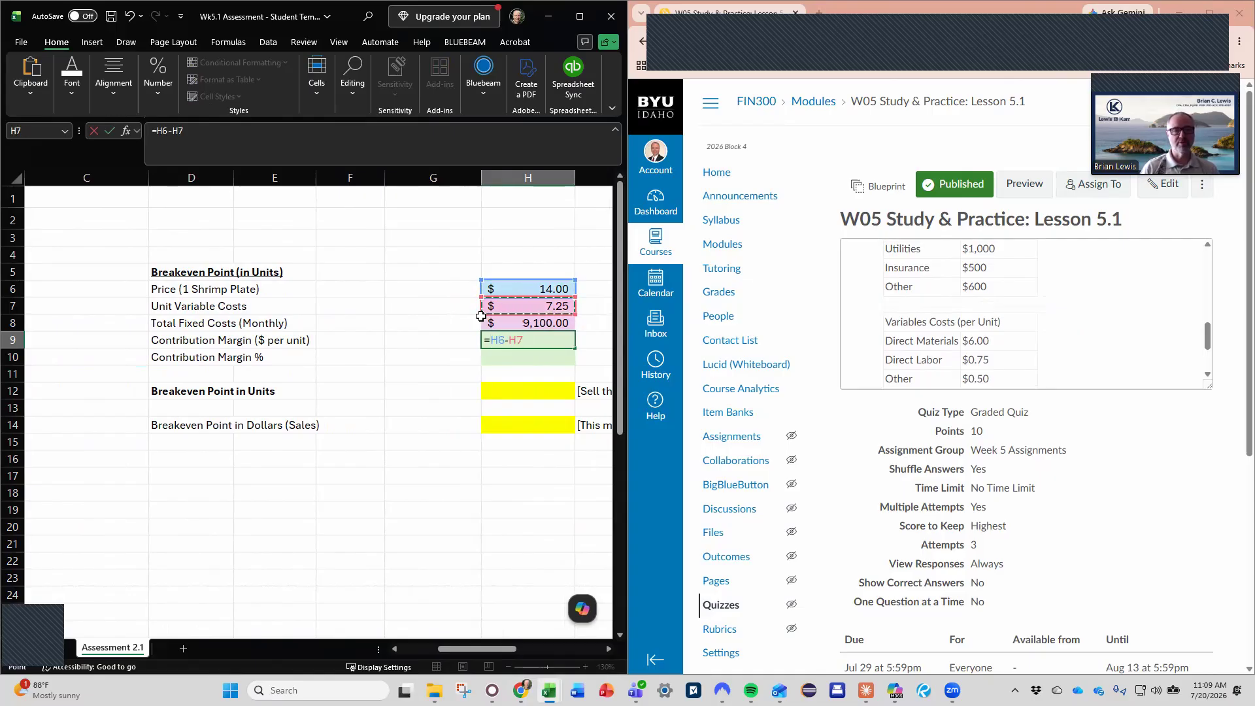
pyautogui.press('Return')
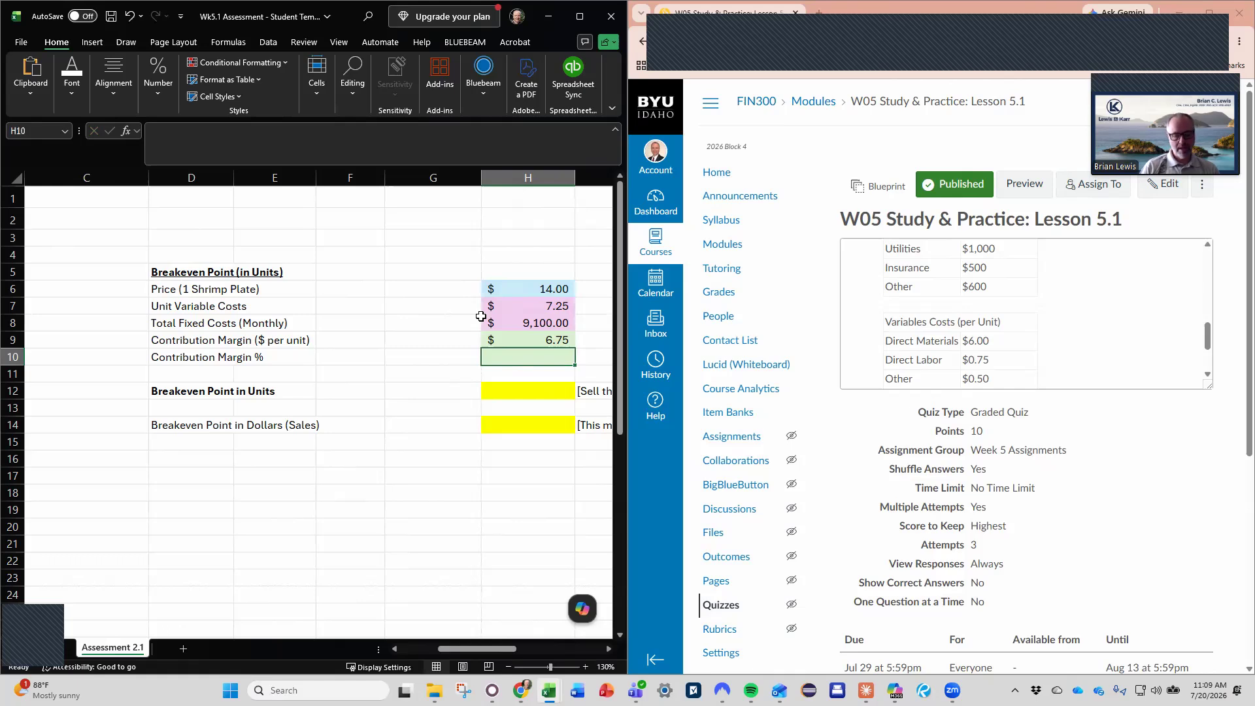
# Calculate the contribution margin percentage in H10 as contribution margin per unit divided by price, =H9/H6
pyautogui.write('=')
pyautogui.press('Up')
pyautogui.write('/')
pyautogui.press('Up')
pyautogui.press('Up')
pyautogui.press('Up')
pyautogui.press('Up')
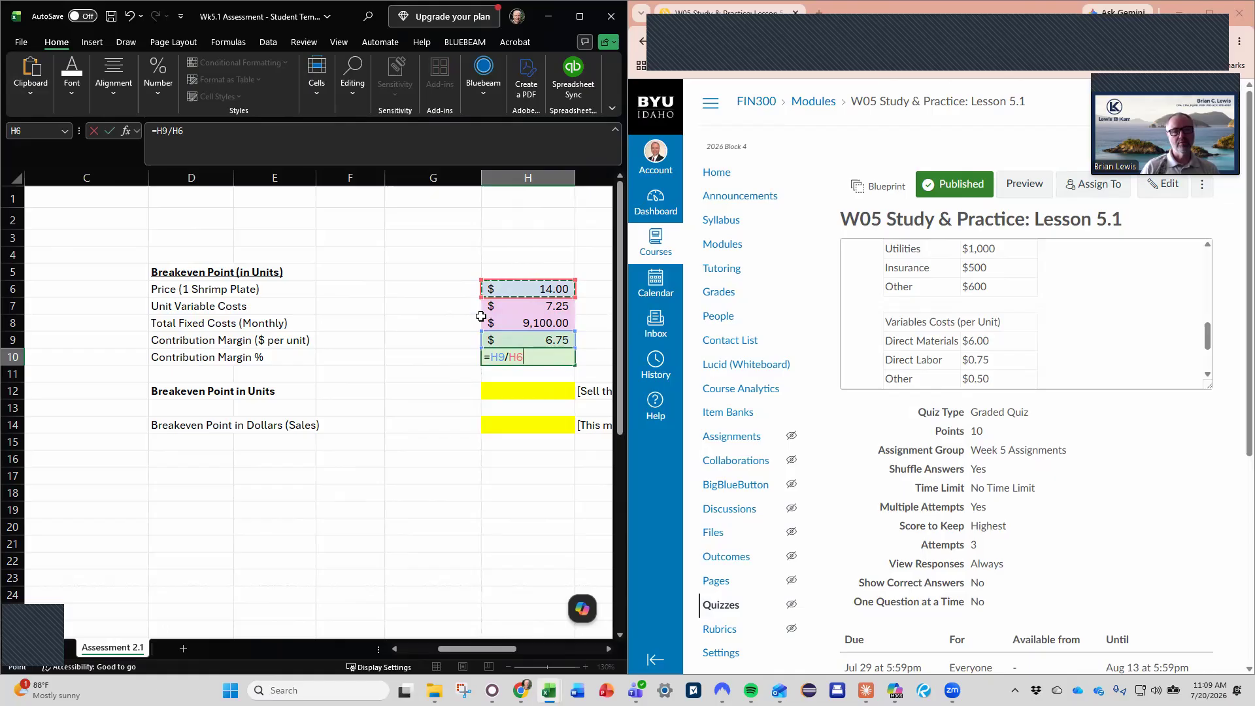
pyautogui.press('Return')
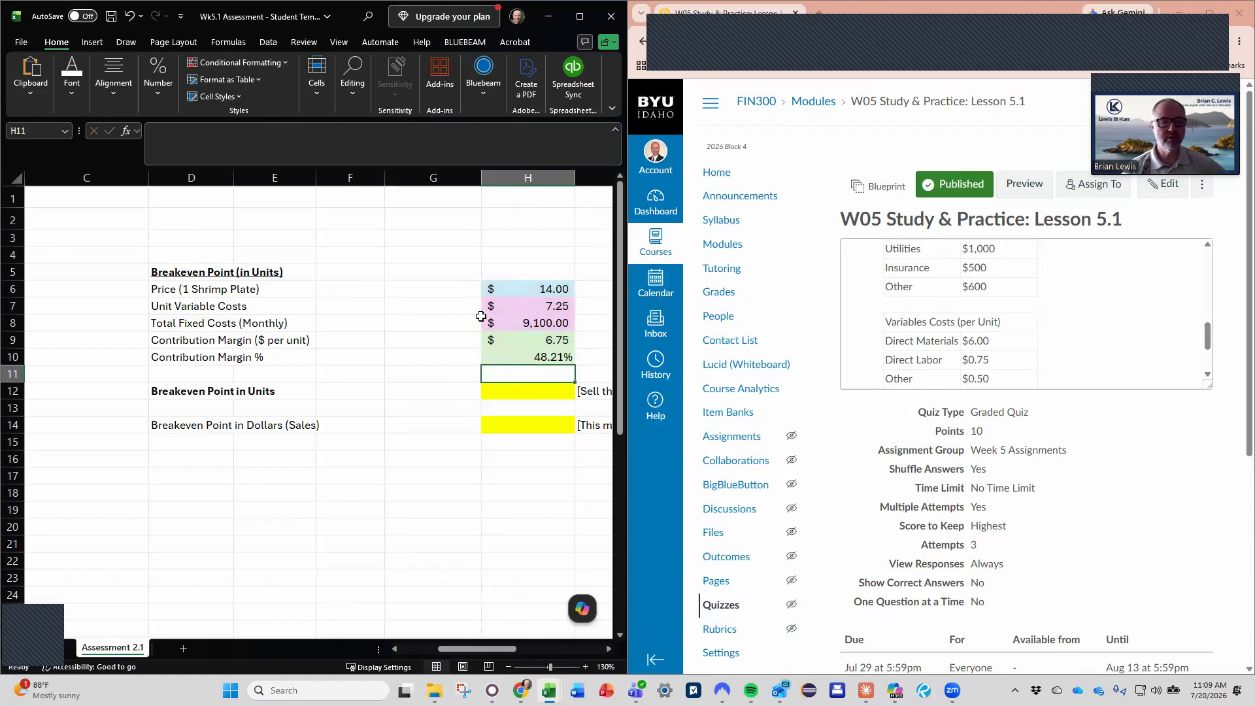
# Review the total fixed costs in H8 and contribution margin per unit in H9 against the empty breakeven cells H12 and H14
pyautogui.click(608, 648)
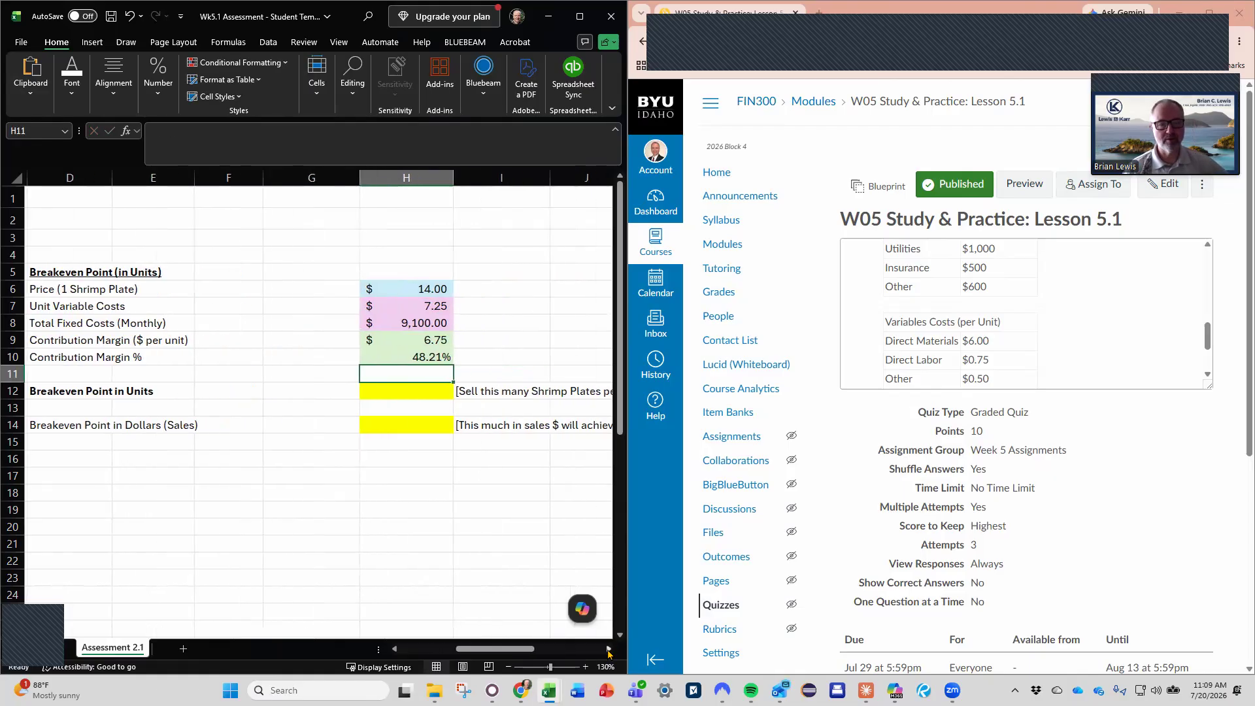
pyautogui.click(425, 390)
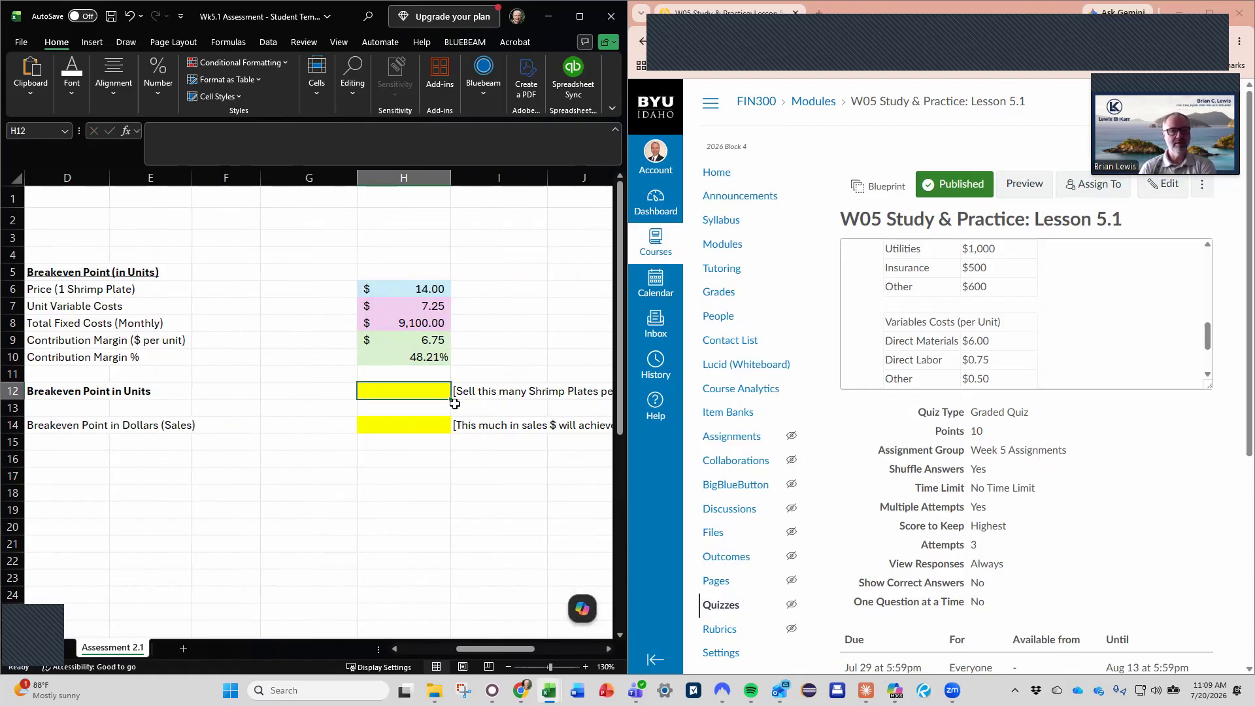
pyautogui.press('Down')
pyautogui.press('Up')
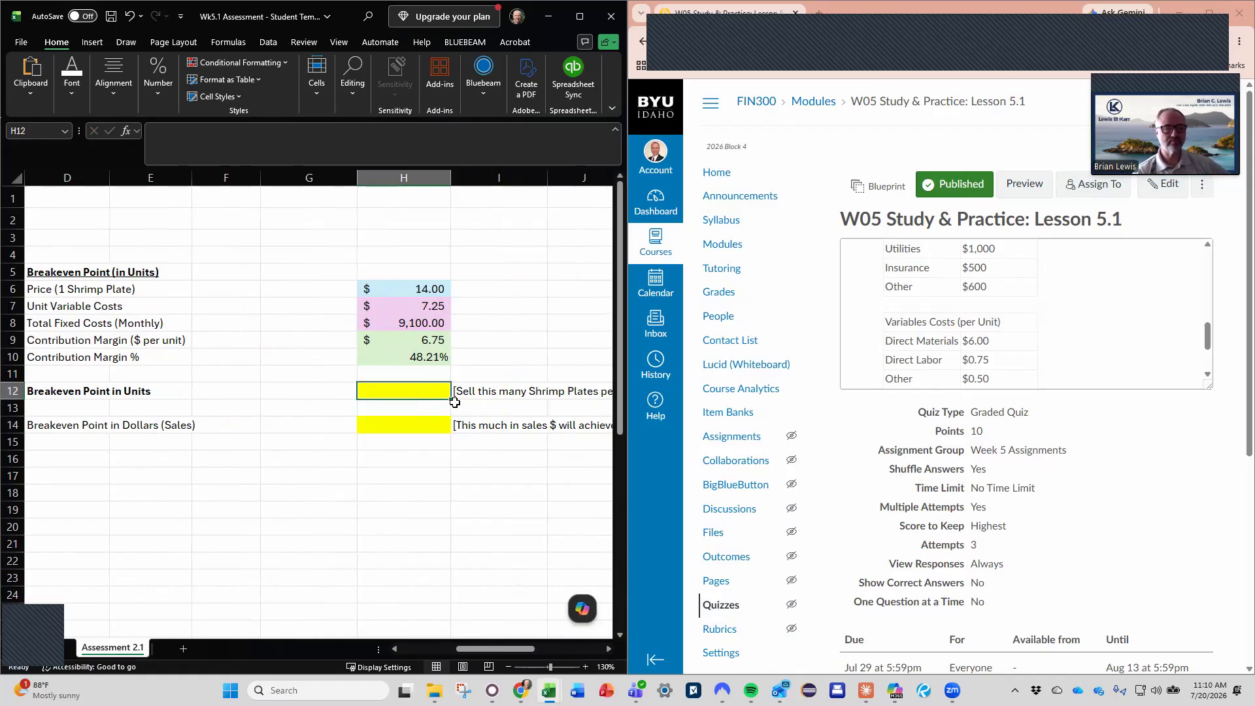
pyautogui.click(426, 323)
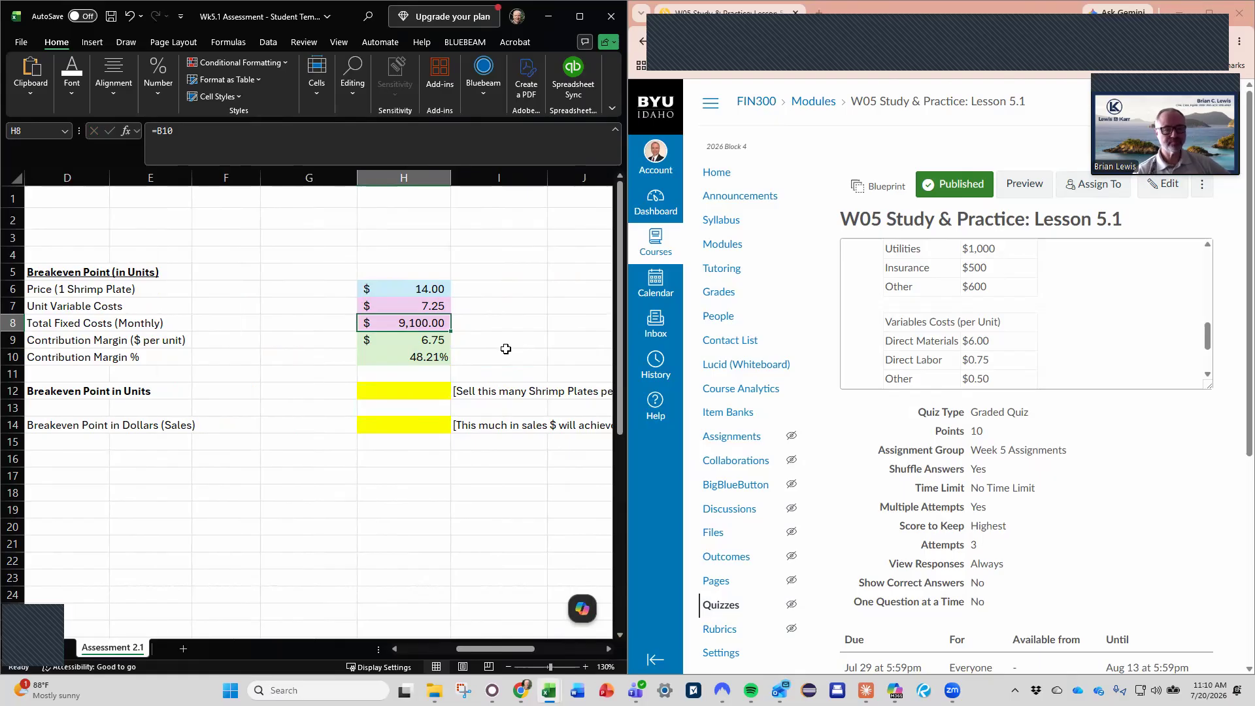
pyautogui.click(430, 343)
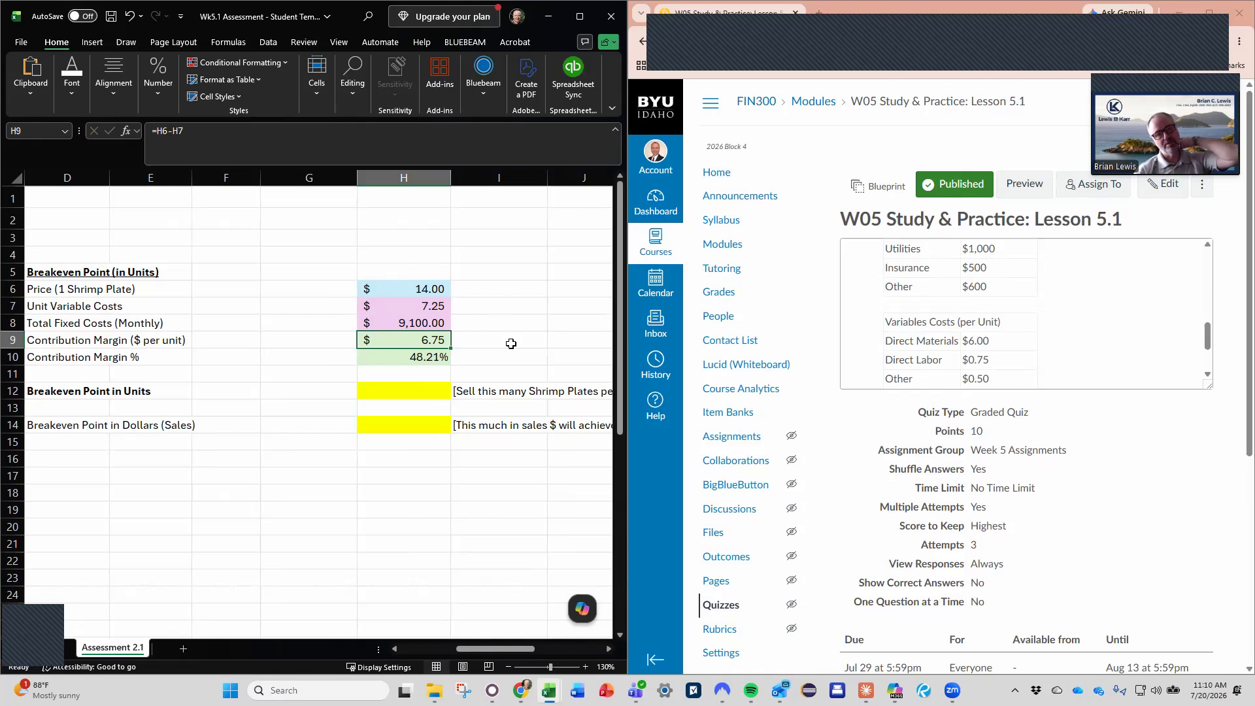
pyautogui.press('Up')
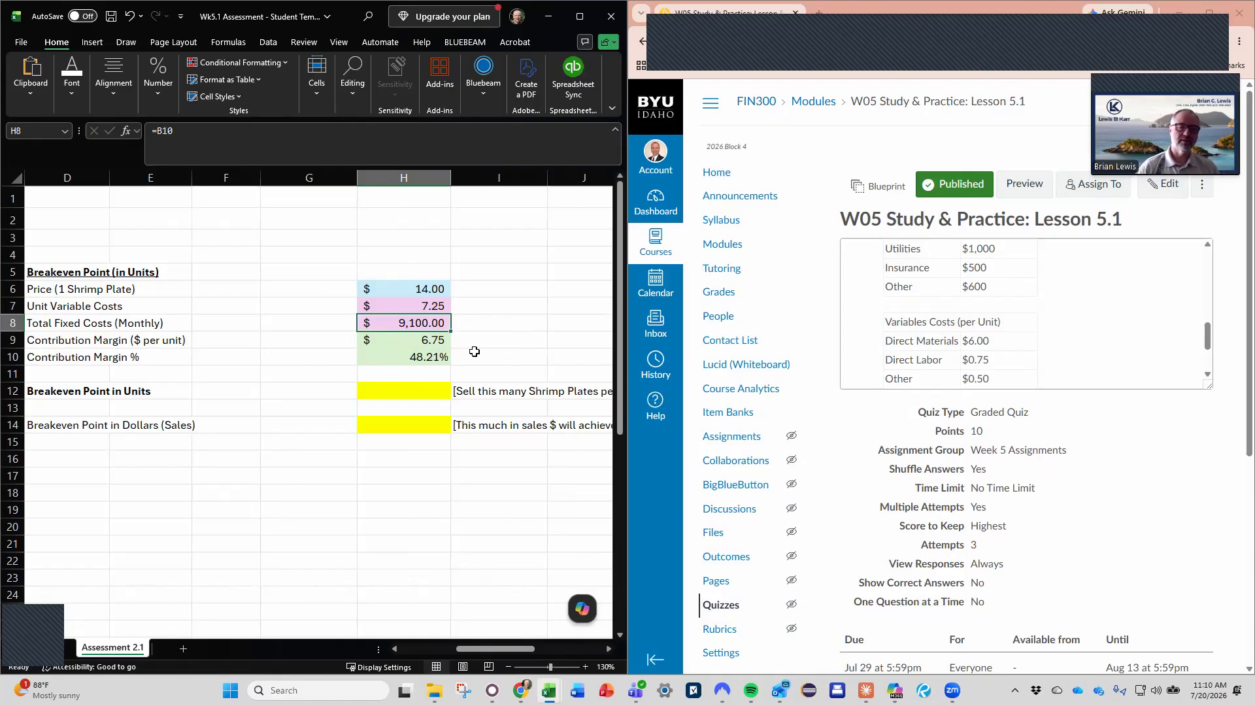
pyautogui.press('Down')
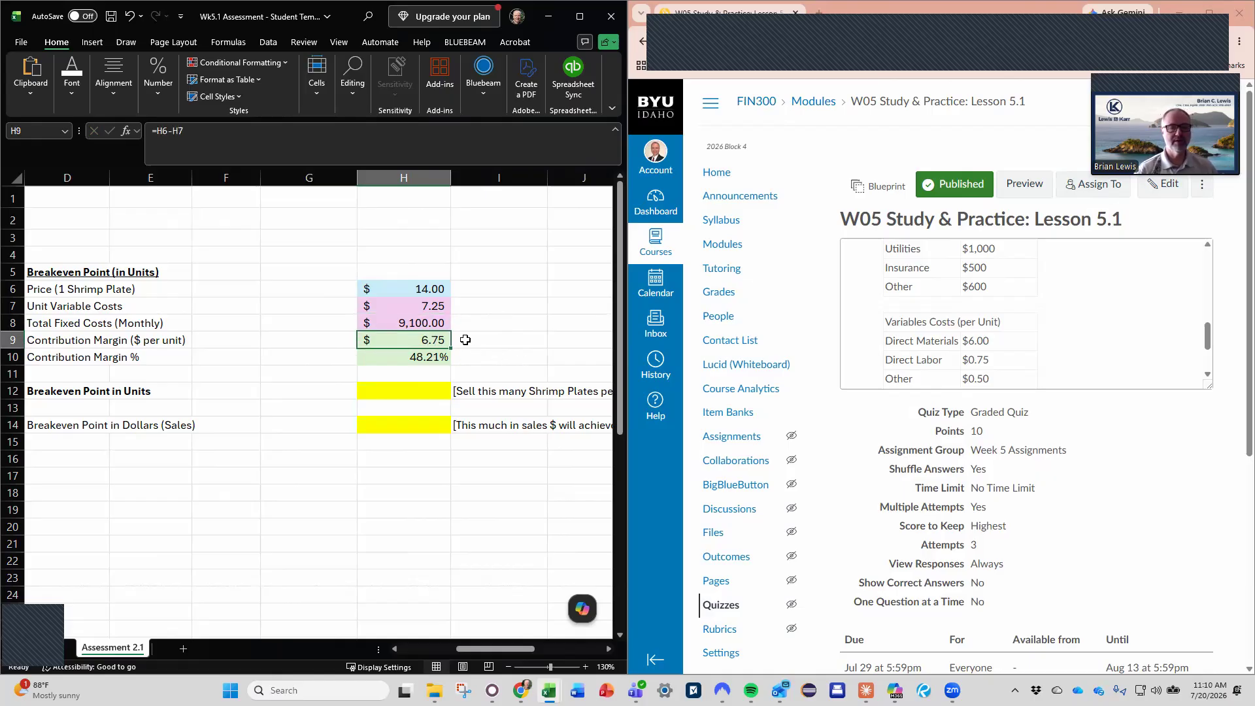
pyautogui.press('Up')
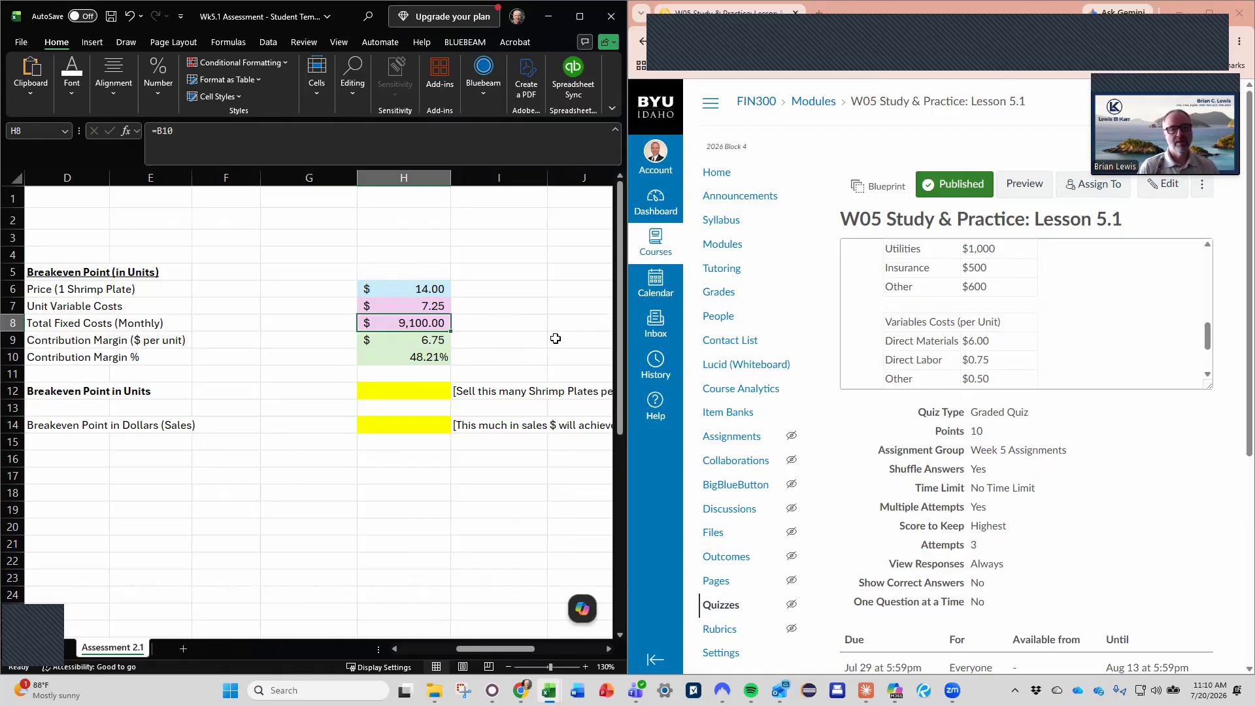
pyautogui.press('Down')
pyautogui.press('Down')
pyautogui.press('Down')
pyautogui.press('Down')
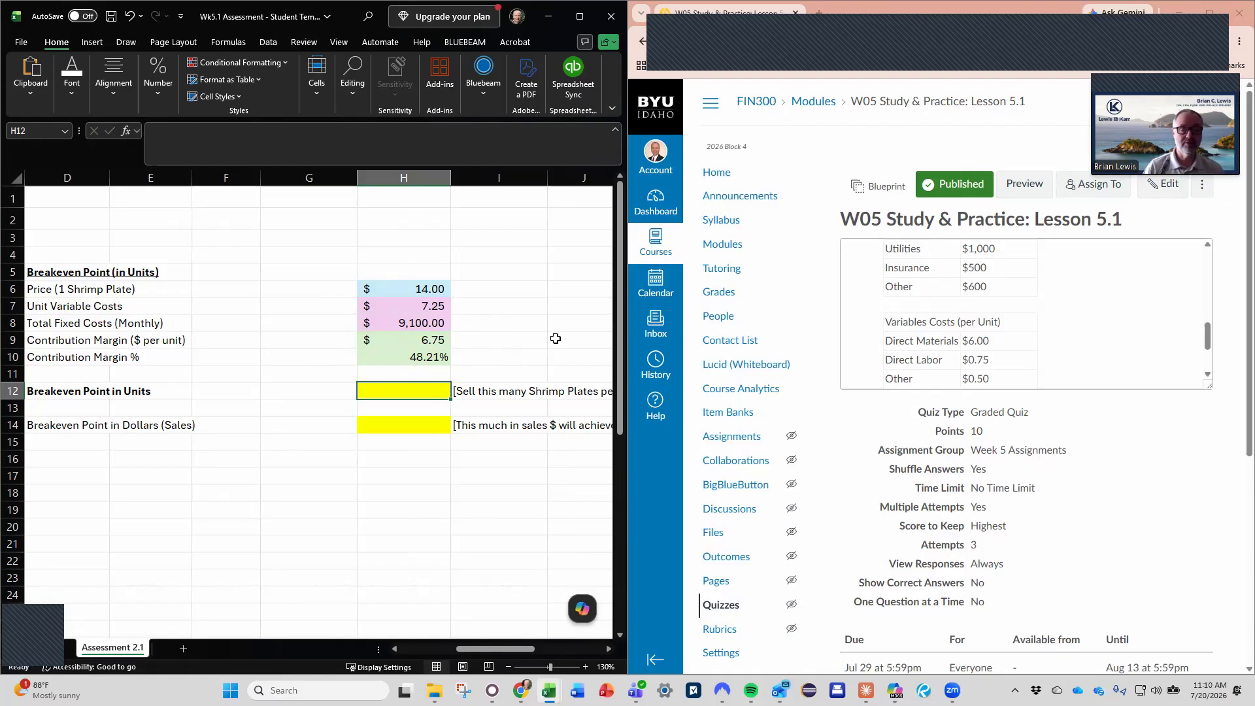
pyautogui.press('Down')
pyautogui.press('Down')
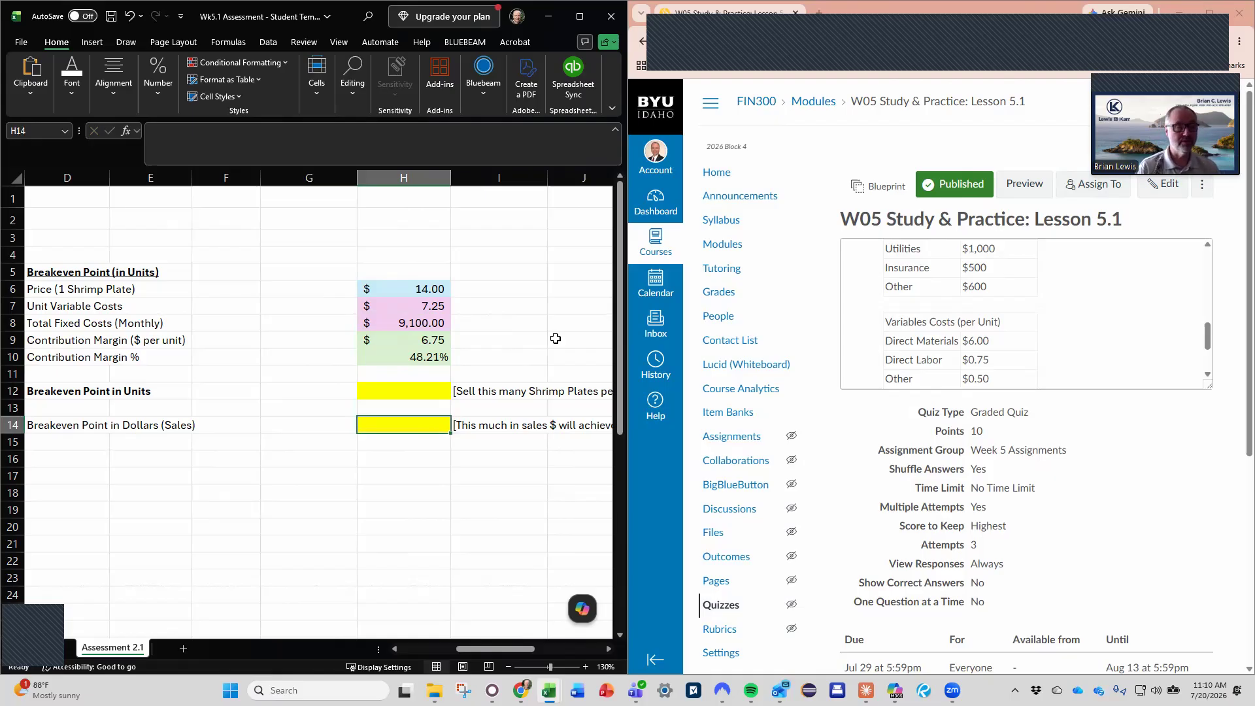